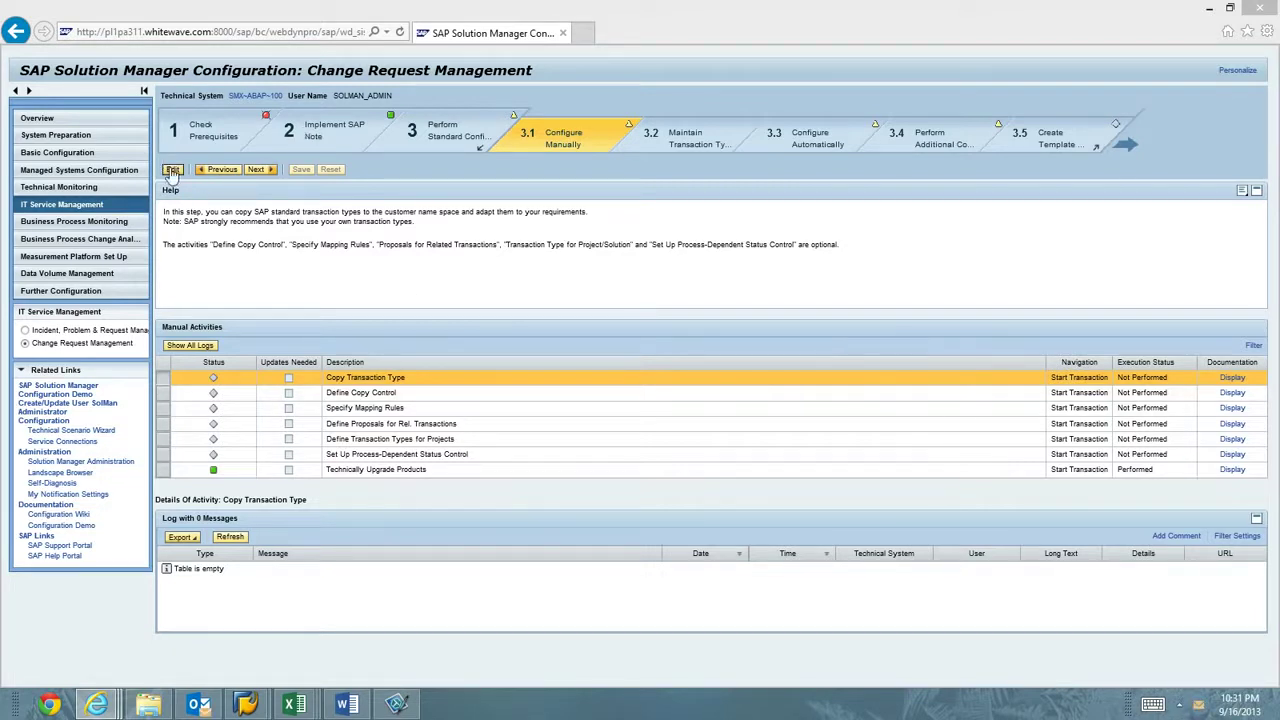
- Start the Copy Transaction Type activity to bring up the Transaction Type Copy Tool
{"action": "left_click", "coordinate": [628, 228]}
{"action": "left_click", "coordinate": [1062, 378]}
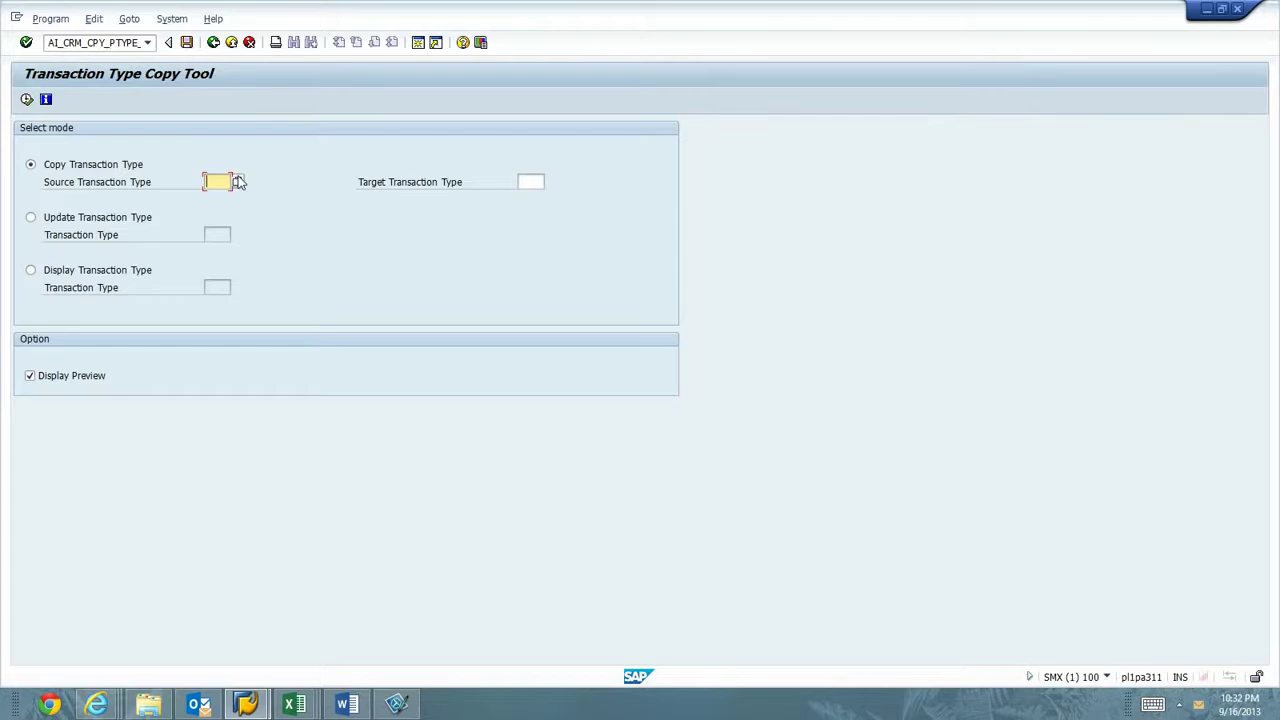
- Pick SMCR (Request for Change) as the source type and enter ZMCR as the target type
{"action": "left_click", "coordinate": [238, 181]}
{"action": "scroll", "coordinate": [360, 392], "scroll_direction": "down", "scroll_amount": 6}
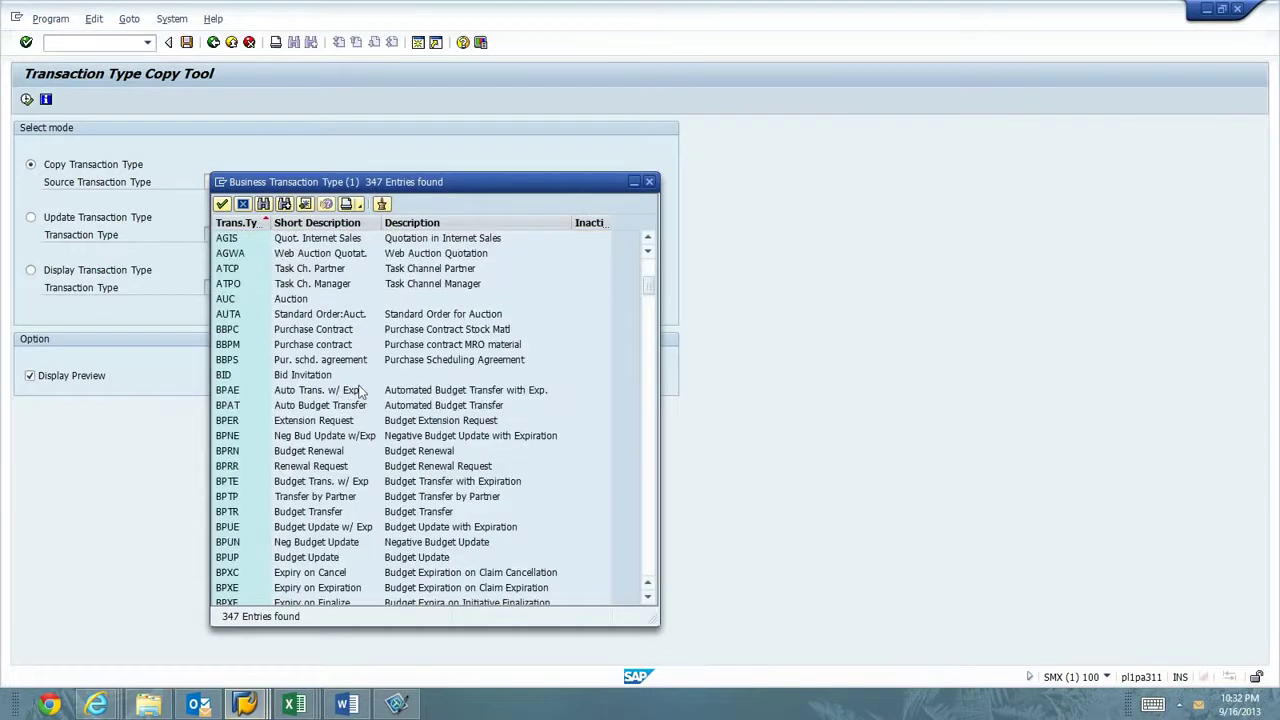
{"action": "scroll", "coordinate": [360, 392], "scroll_direction": "down", "scroll_amount": 20}
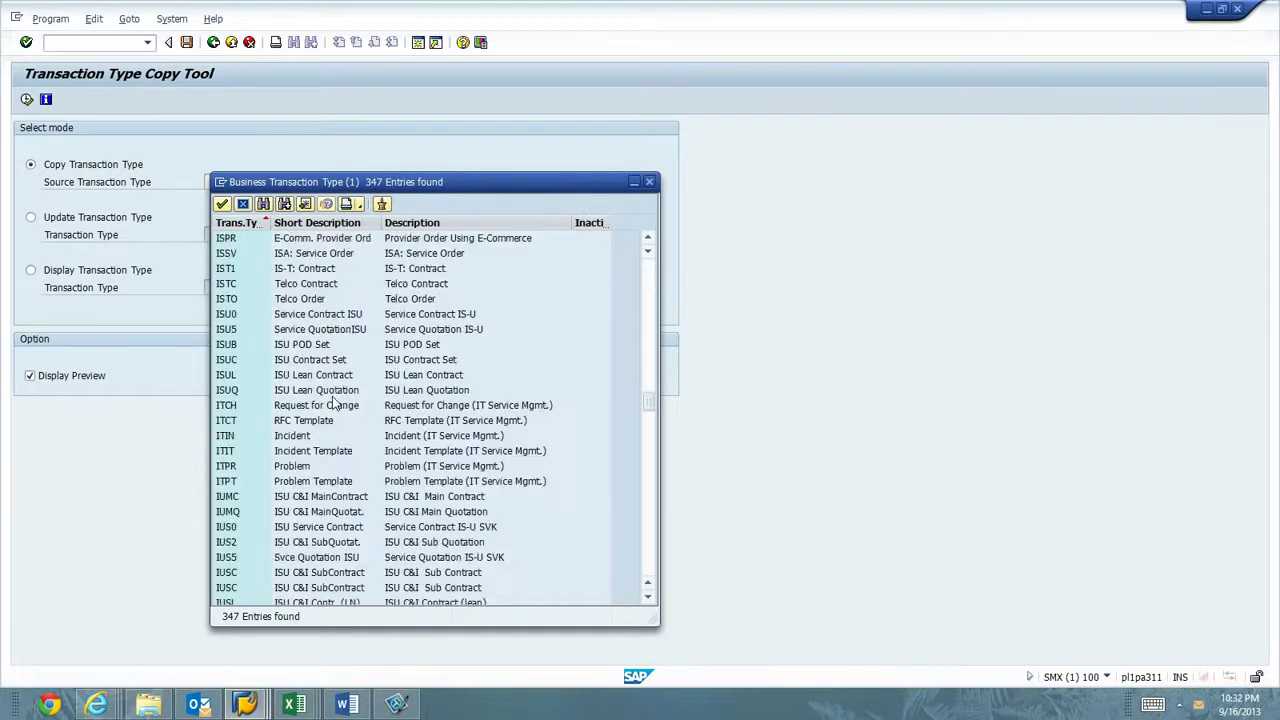
{"action": "scroll", "coordinate": [333, 400], "scroll_direction": "down", "scroll_amount": 20}
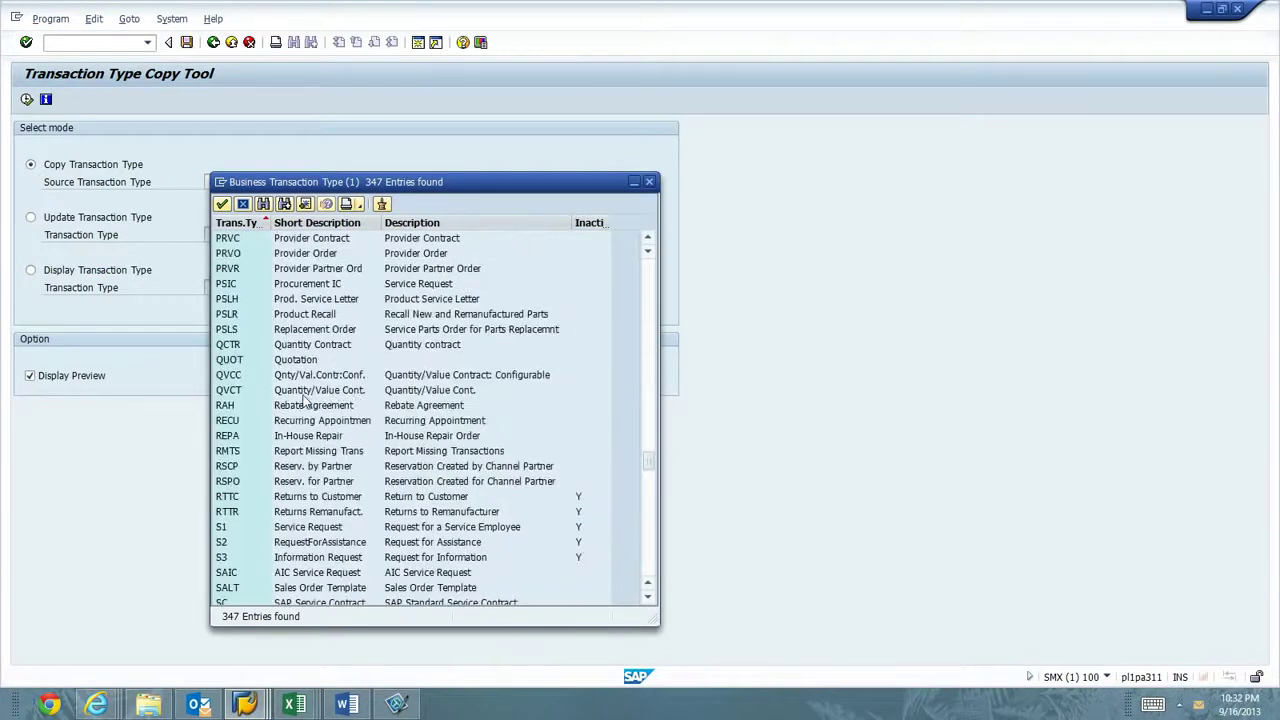
{"action": "scroll", "coordinate": [303, 400], "scroll_direction": "down", "scroll_amount": 20}
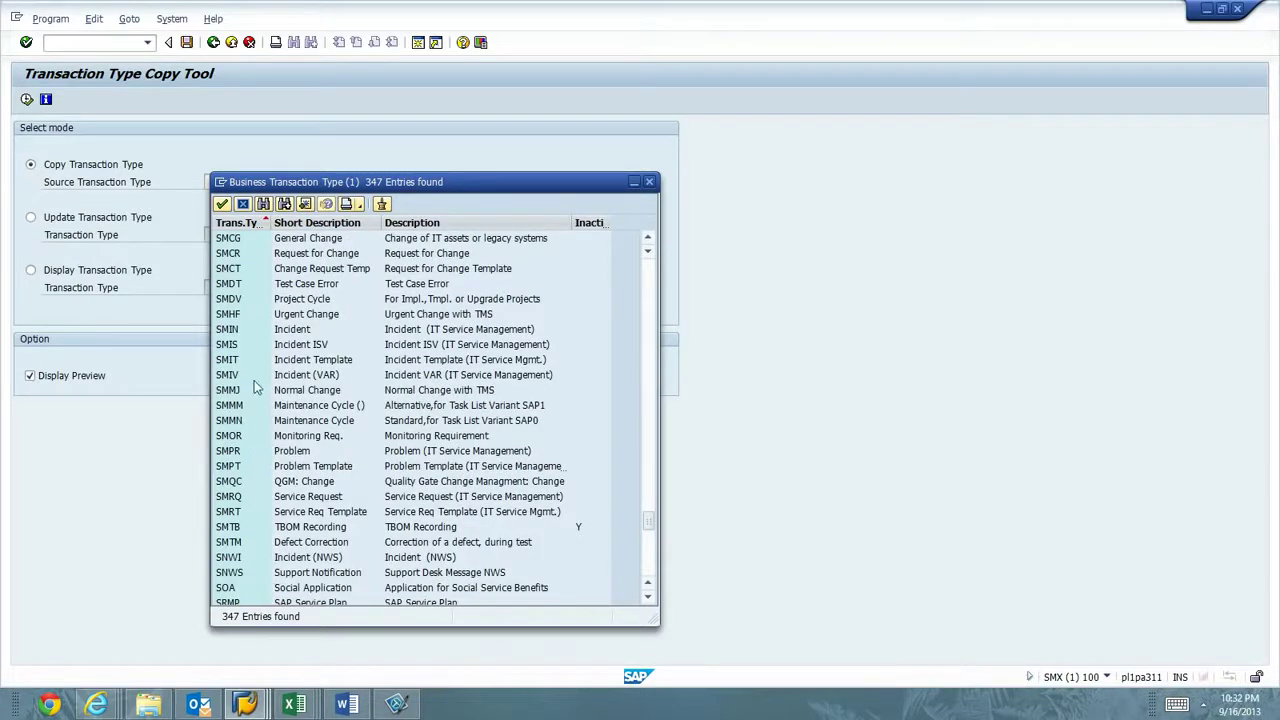
{"action": "left_click", "coordinate": [255, 258]}
{"action": "scroll", "coordinate": [282, 290], "scroll_direction": "up", "scroll_amount": 1}
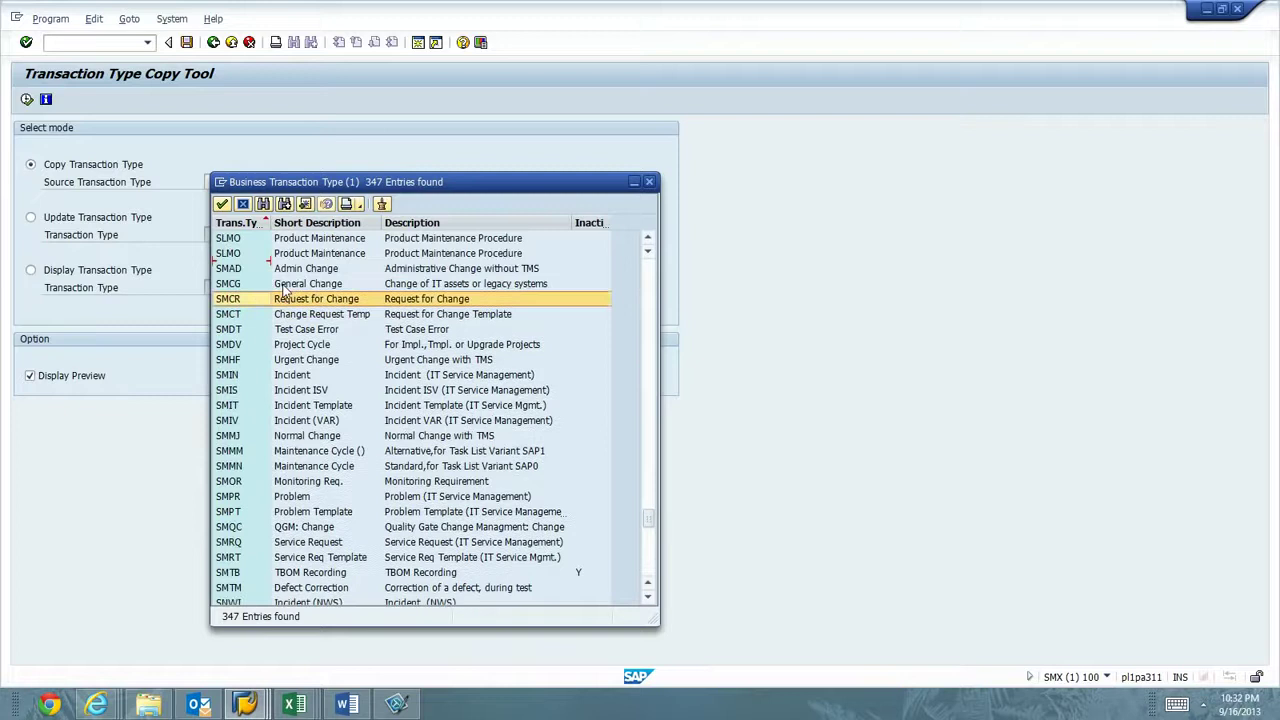
{"action": "double_click", "coordinate": [250, 299]}
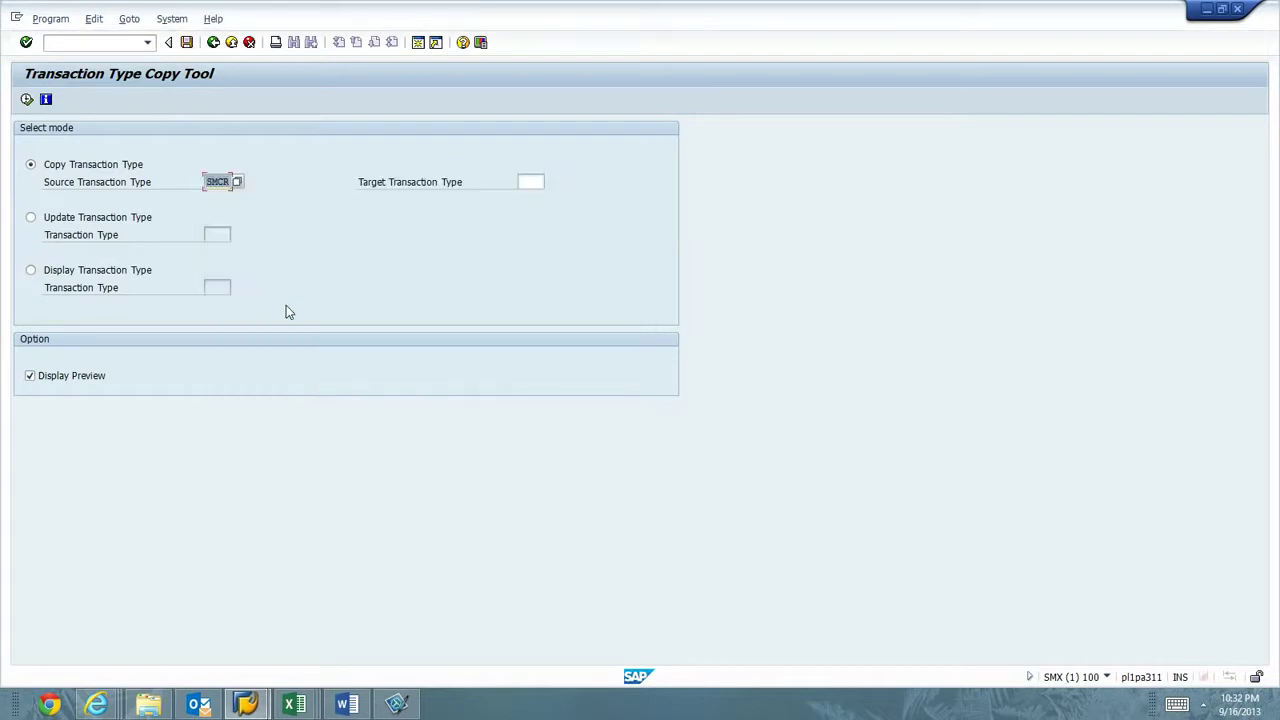
{"action": "type", "text": "ZMCR"}
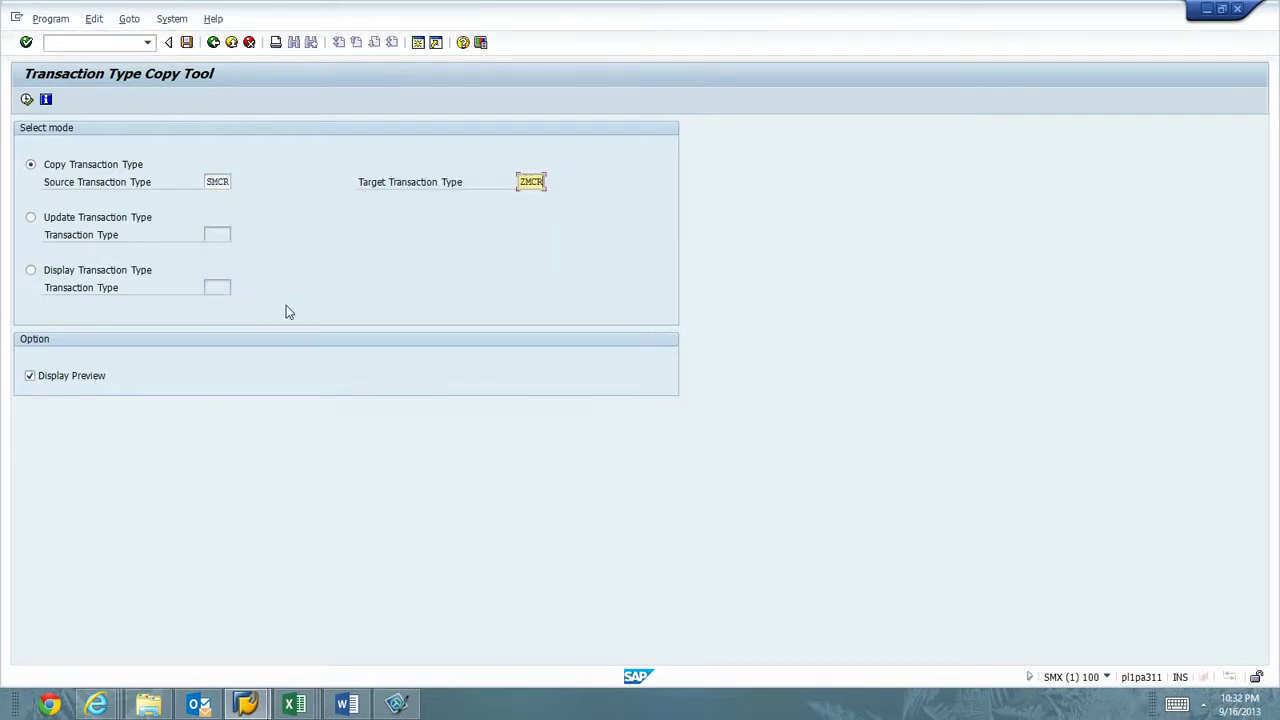
{"action": "key", "text": "Return"}
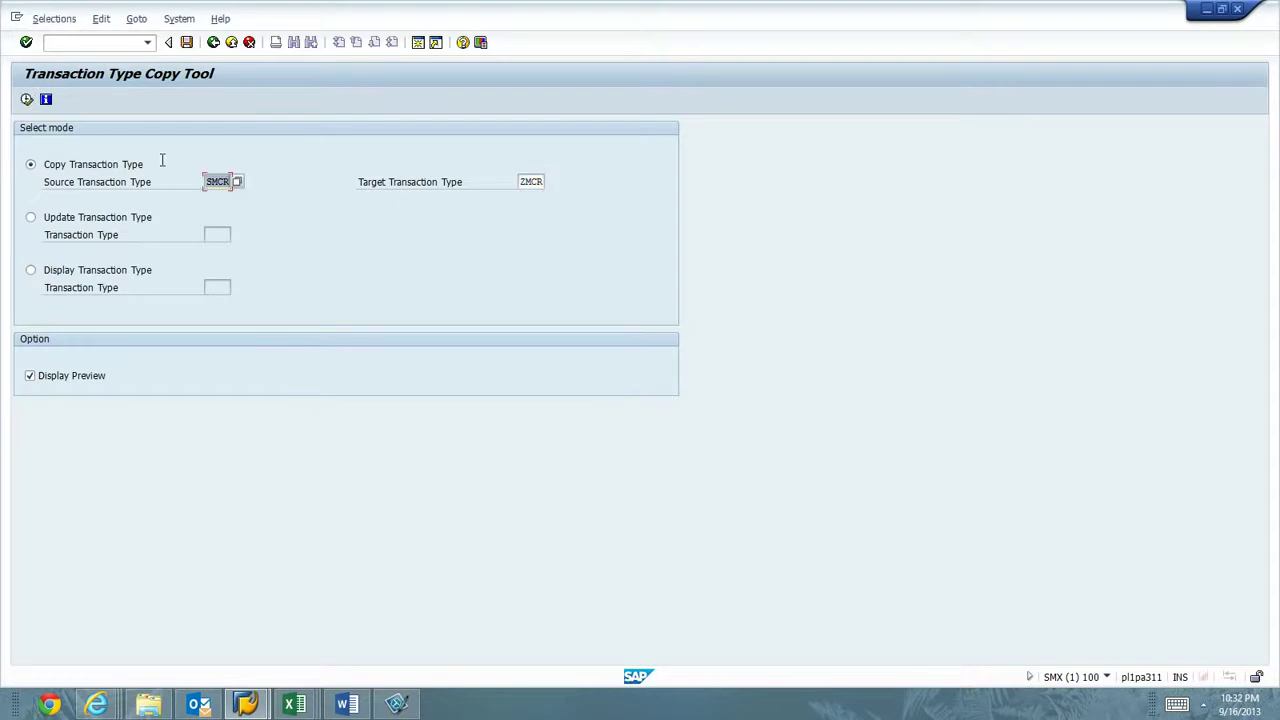
- Run the copy and prefix the target Action Profile description with 'WW'
{"action": "left_click", "coordinate": [27, 100]}
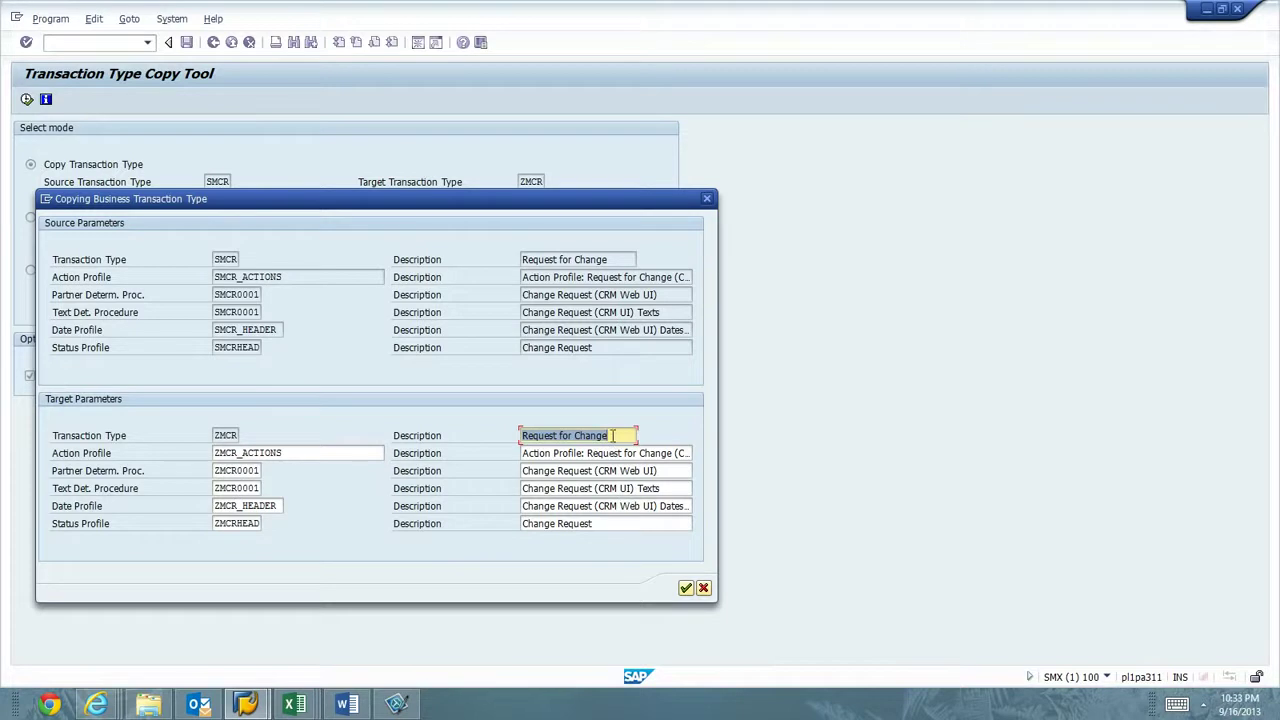
{"action": "left_click", "coordinate": [527, 455]}
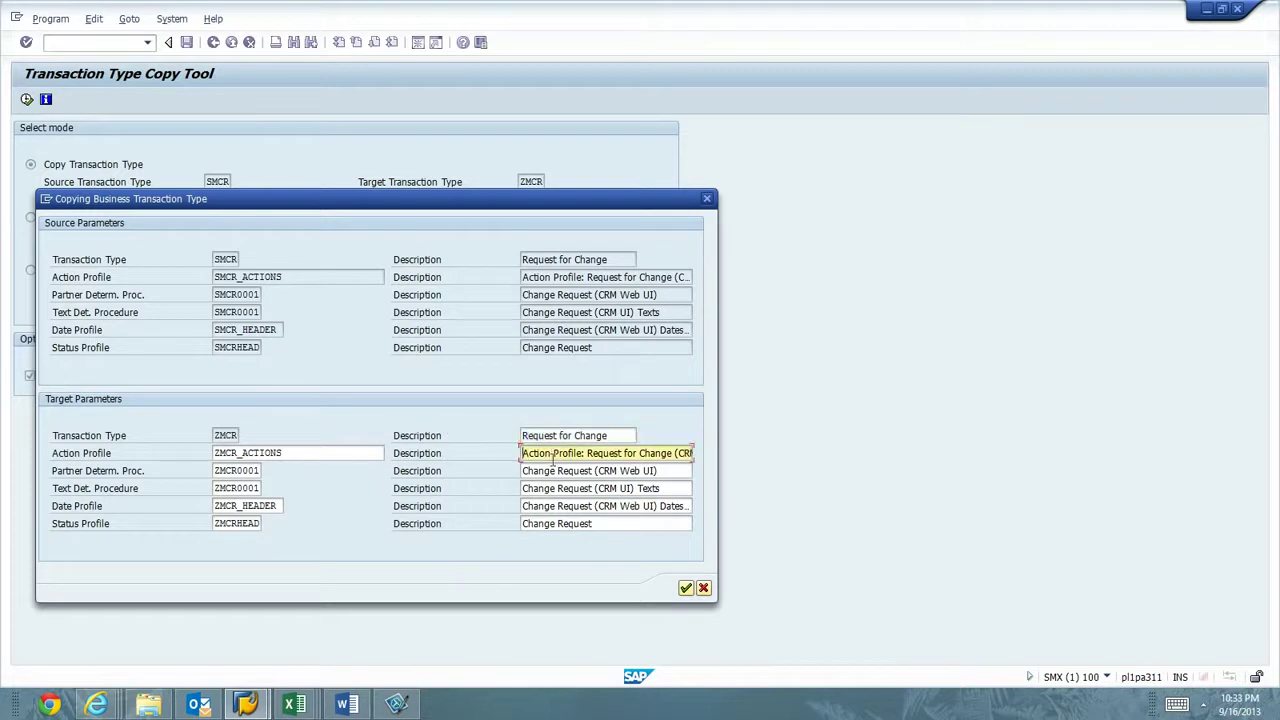
{"action": "left_click_drag", "start_coordinate": [600, 434], "coordinate": [471, 434]}
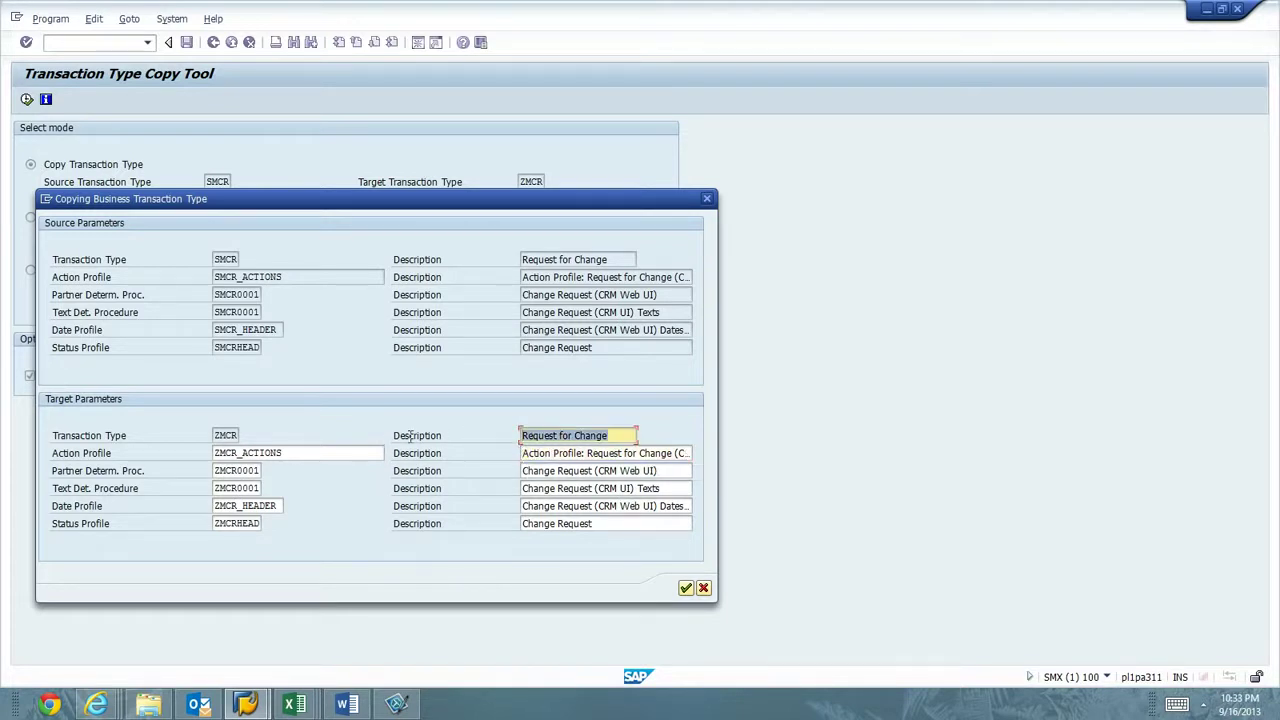
{"action": "left_click", "coordinate": [541, 455]}
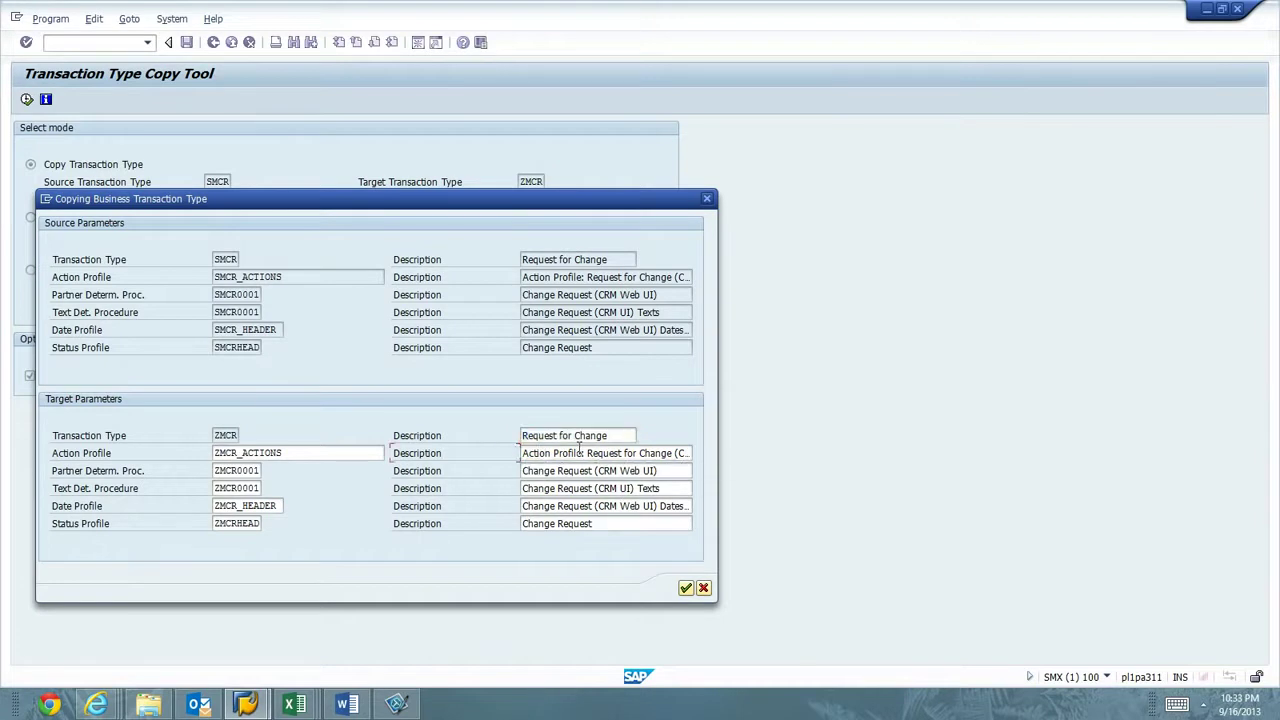
{"action": "left_click", "coordinate": [529, 455]}
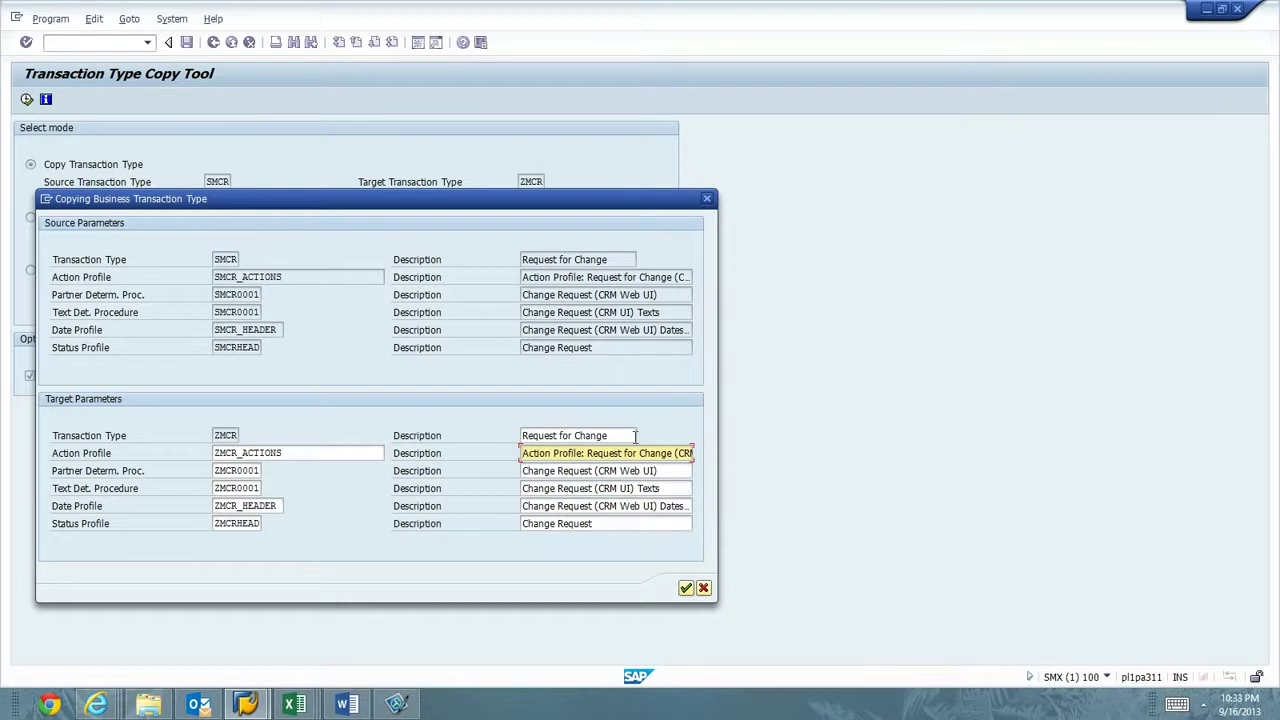
{"action": "type", "text": "WW"}
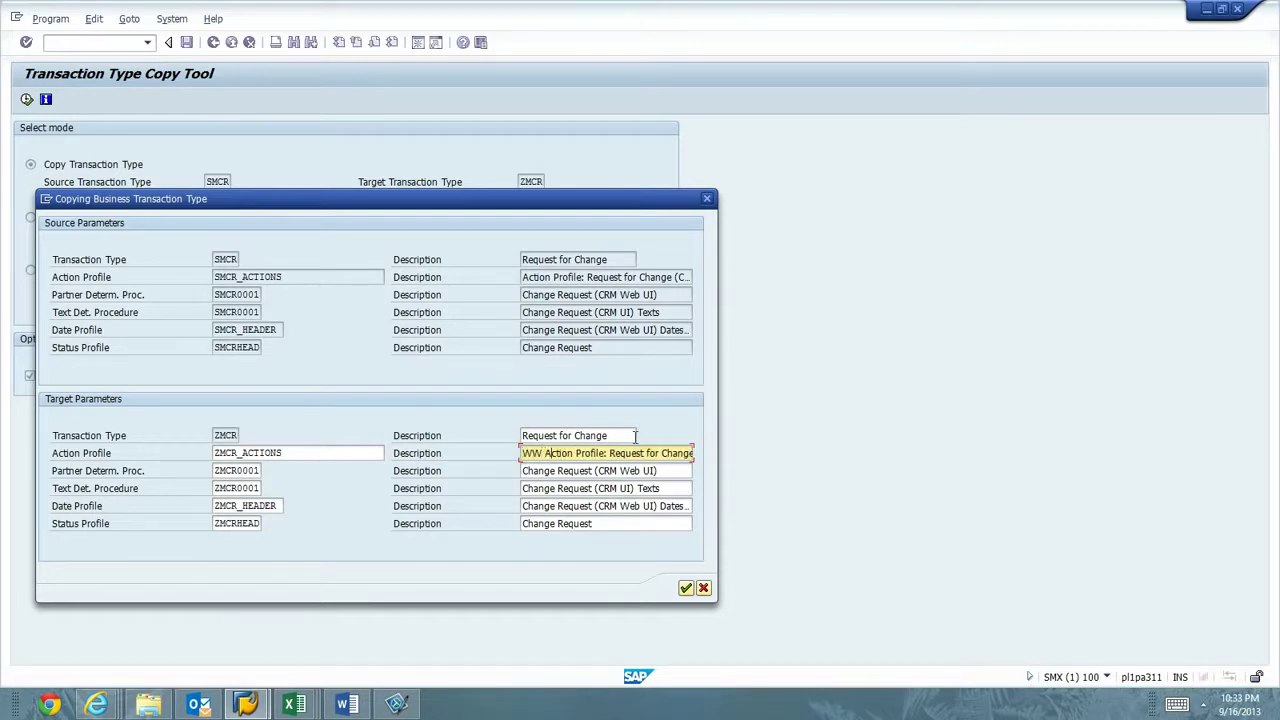
{"action": "key", "text": "Right"}
{"action": "key", "text": "Right"}
{"action": "key", "text": "Right"}
{"action": "key", "text": "BackSpace"}
{"action": "key", "text": "BackSpace"}
{"action": "key", "text": "BackSpace"}
{"action": "key", "text": "BackSpace"}
{"action": "key", "text": "BackSpace"}
{"action": "key", "text": "Delete"}
{"action": "key", "text": "Delete"}
{"action": "key", "text": "Delete"}
{"action": "key", "text": "Delete"}
{"action": "key", "text": "Delete"}
{"action": "key", "text": "Delete"}
{"action": "key", "text": "Delete"}
{"action": "key", "text": "Delete"}
{"action": "key", "text": "Delete"}
{"action": "key", "text": "Delete"}
{"action": "key", "text": "Delete"}
{"action": "type", "text": "Action Profile:"}
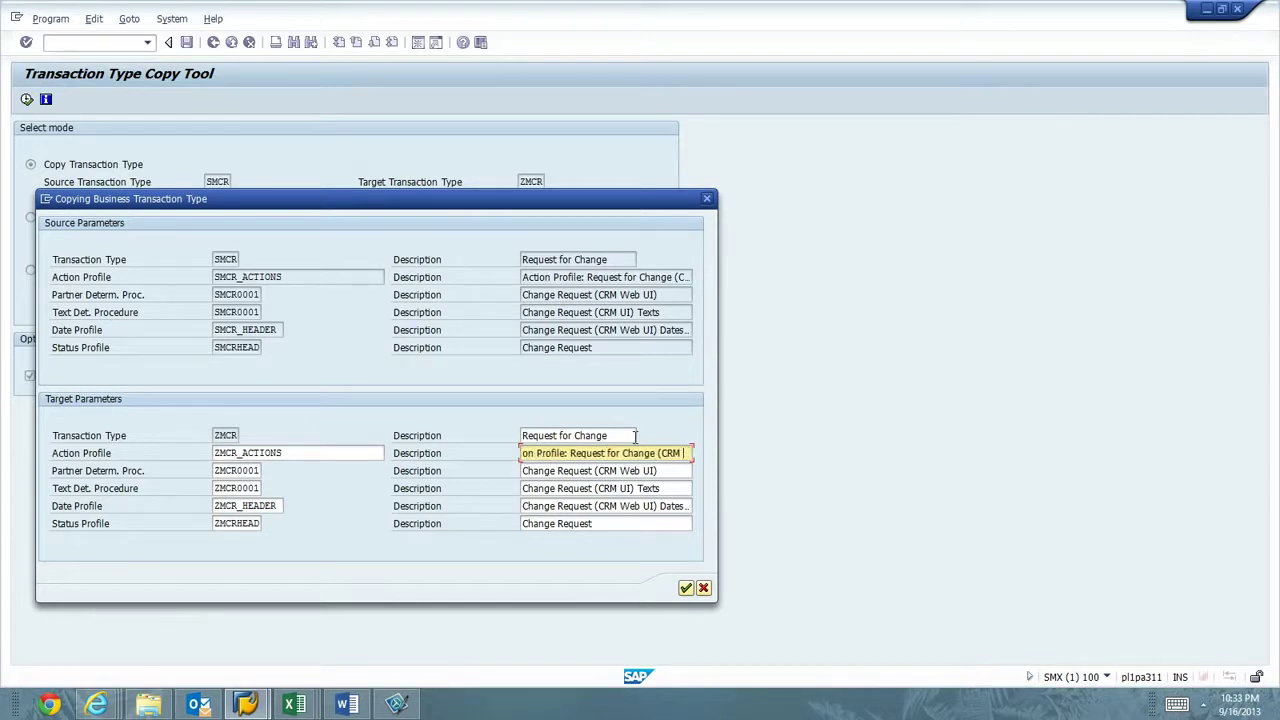
{"action": "key", "text": "BackSpace"}
{"action": "key", "text": "BackSpace"}
{"action": "key", "text": "BackSpace"}
{"action": "key", "text": "BackSpace"}
{"action": "key", "text": "BackSpace"}
{"action": "key", "text": "BackSpace"}
- Rename the partner determination description to 'WW Partner Deter Proc'
{"action": "key", "text": "Tab"}
{"action": "key", "text": "Tab"}
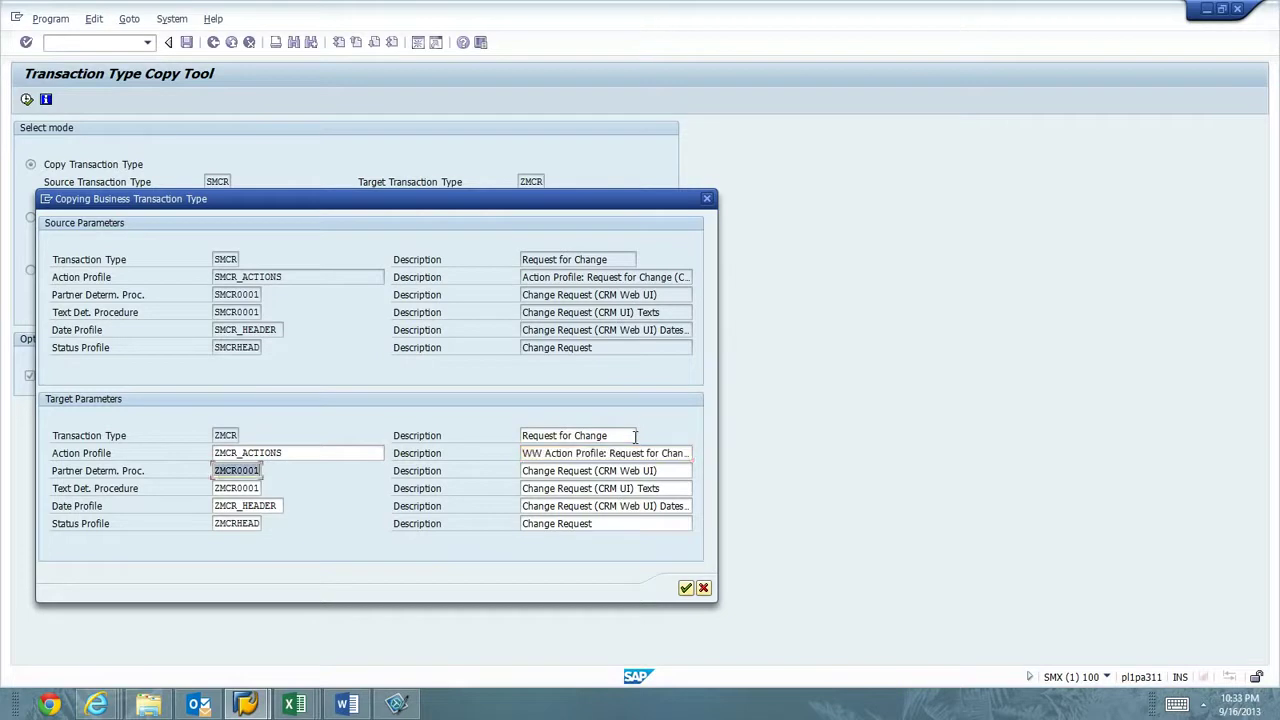
{"action": "key", "text": "End"}
{"action": "key", "text": "BackSpace"}
{"action": "key", "text": "BackSpace"}
{"action": "key", "text": "BackSpace"}
{"action": "key", "text": "BackSpace"}
{"action": "key", "text": "BackSpace"}
{"action": "key", "text": "BackSpace"}
{"action": "key", "text": "BackSpace"}
{"action": "key", "text": "BackSpace"}
{"action": "key", "text": "BackSpace"}
{"action": "key", "text": "BackSpace"}
{"action": "key", "text": "BackSpace"}
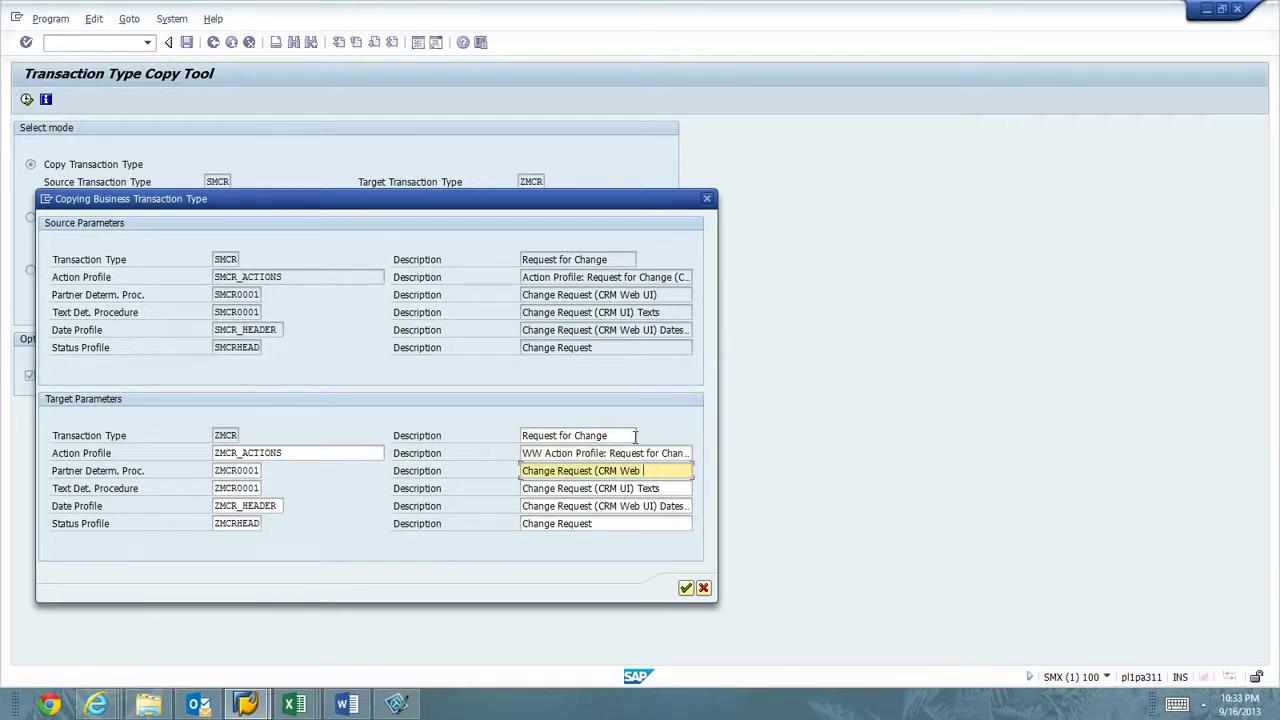
{"action": "key", "text": "BackSpace"}
{"action": "key", "text": "BackSpace"}
{"action": "type", "text": "WW Partner"}
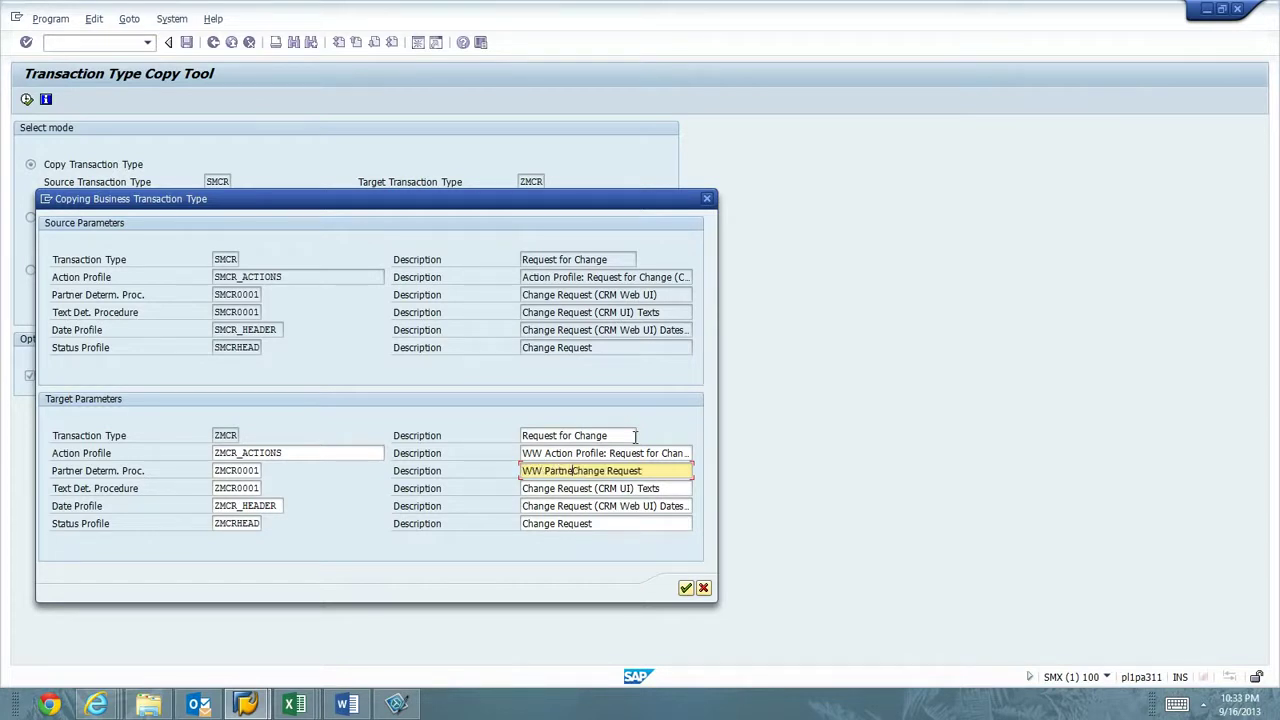
{"action": "type", "text": " Deter"}
{"action": "key", "text": "BackSpace"}
{"action": "key", "text": "BackSpace"}
{"action": "type", "text": "er"}
{"action": "key", "text": "shift+Right"}
{"action": "key", "text": "shift+Right"}
{"action": "key", "text": "shift+Right"}
{"action": "key", "text": "shift+Right"}
{"action": "key", "text": "shift+Right"}
{"action": "key", "text": "shift+Right"}
{"action": "key", "text": "shift+Right"}
{"action": "key", "text": "shift+Right"}
{"action": "key", "text": "shift+Right"}
{"action": "key", "text": "shift+Right"}
{"action": "key", "text": "shift+Right"}
{"action": "key", "text": "shift+Right"}
{"action": "key", "text": "shift+Right"}
{"action": "key", "text": "shift+Right"}
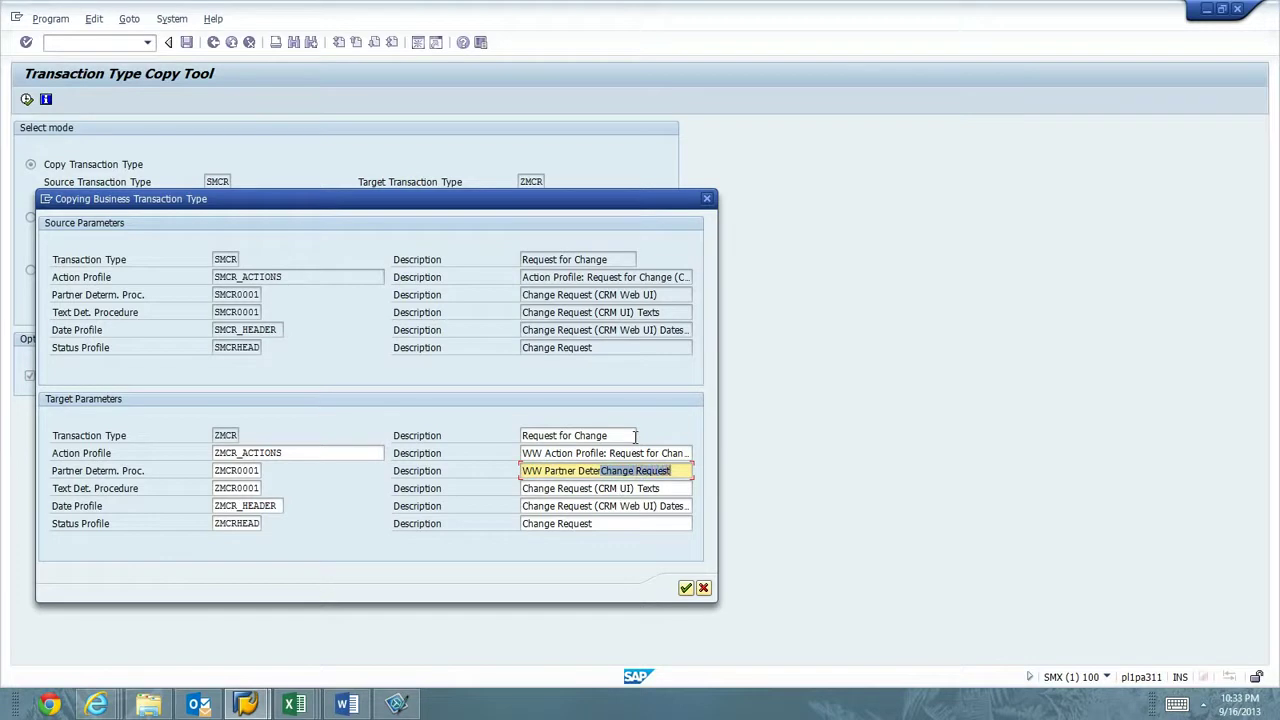
{"action": "type", "text": "Proc"}
{"action": "key", "text": "Tab"}
{"action": "key", "text": "Tab"}
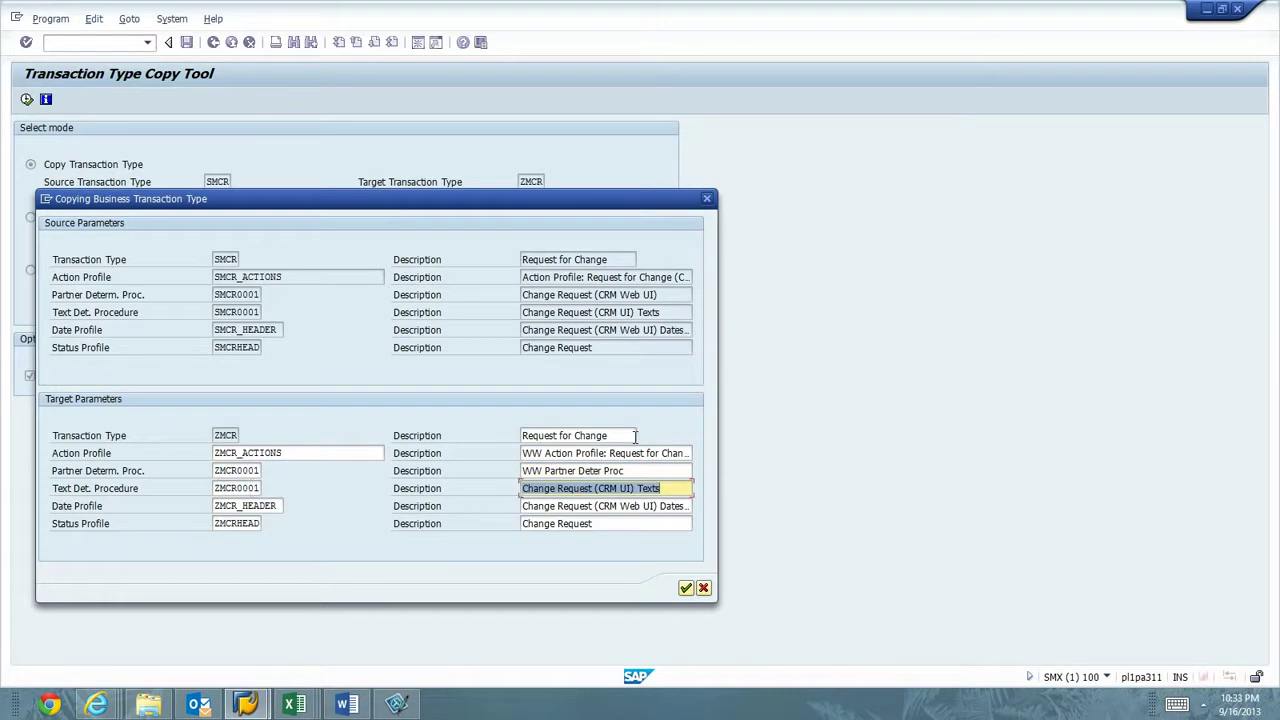
{"action": "key", "text": "End"}
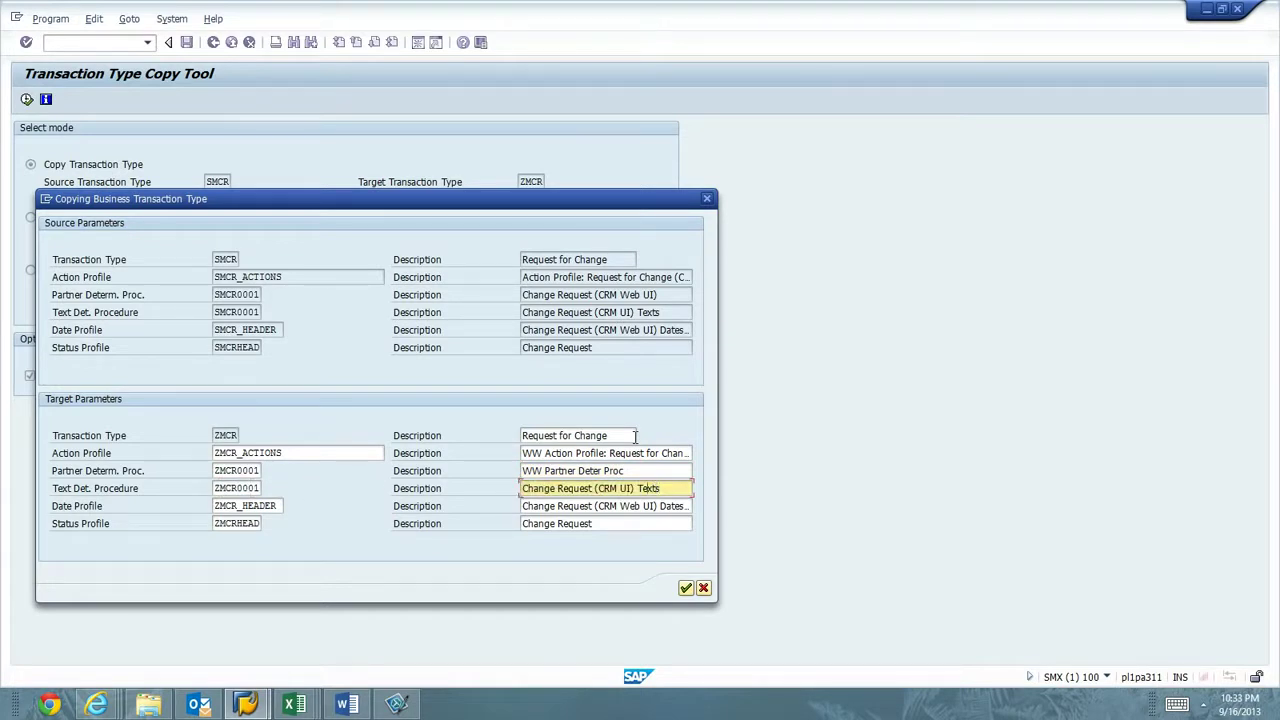
{"action": "key", "text": "Up"}
{"action": "key", "text": "Left"}
{"action": "key", "text": "Left"}
{"action": "key", "text": "Left"}
{"action": "key", "text": "Left"}
{"action": "key", "text": "Left"}
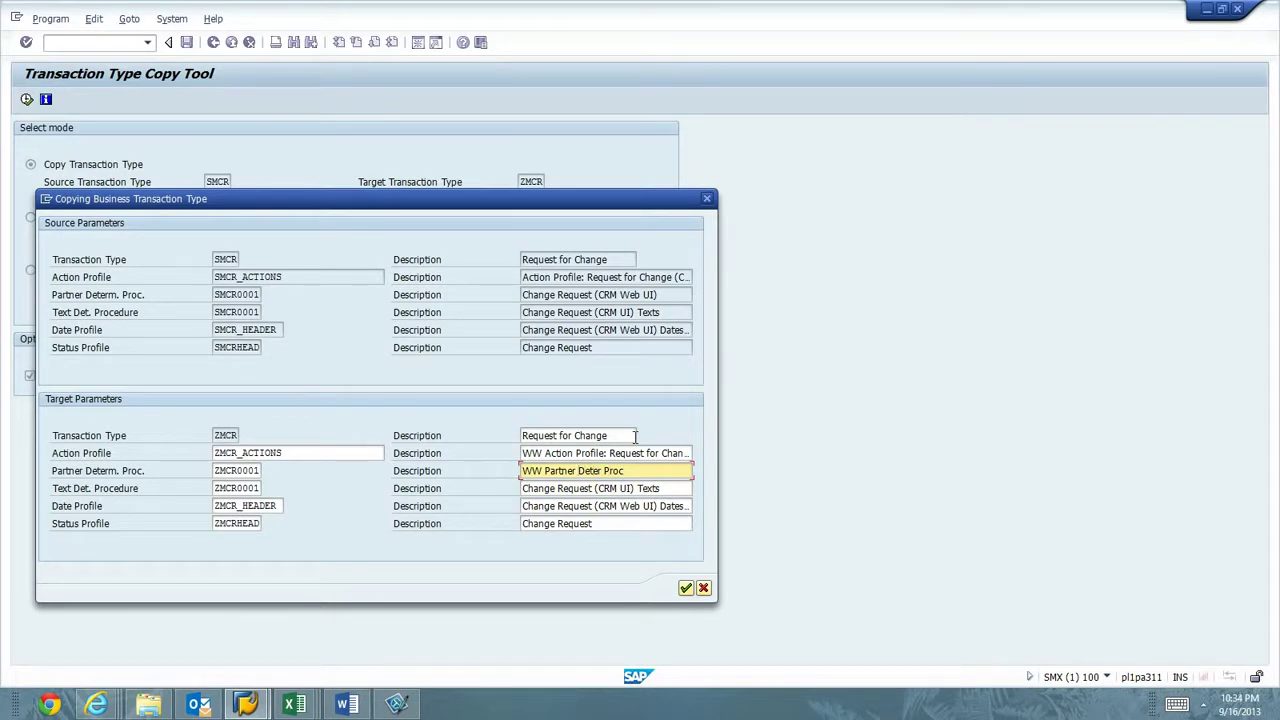
- Rename the texts and dates descriptions to 'WW Change Request Texts' and 'WW Change Request Dates Header'
{"action": "key", "text": "Down"}
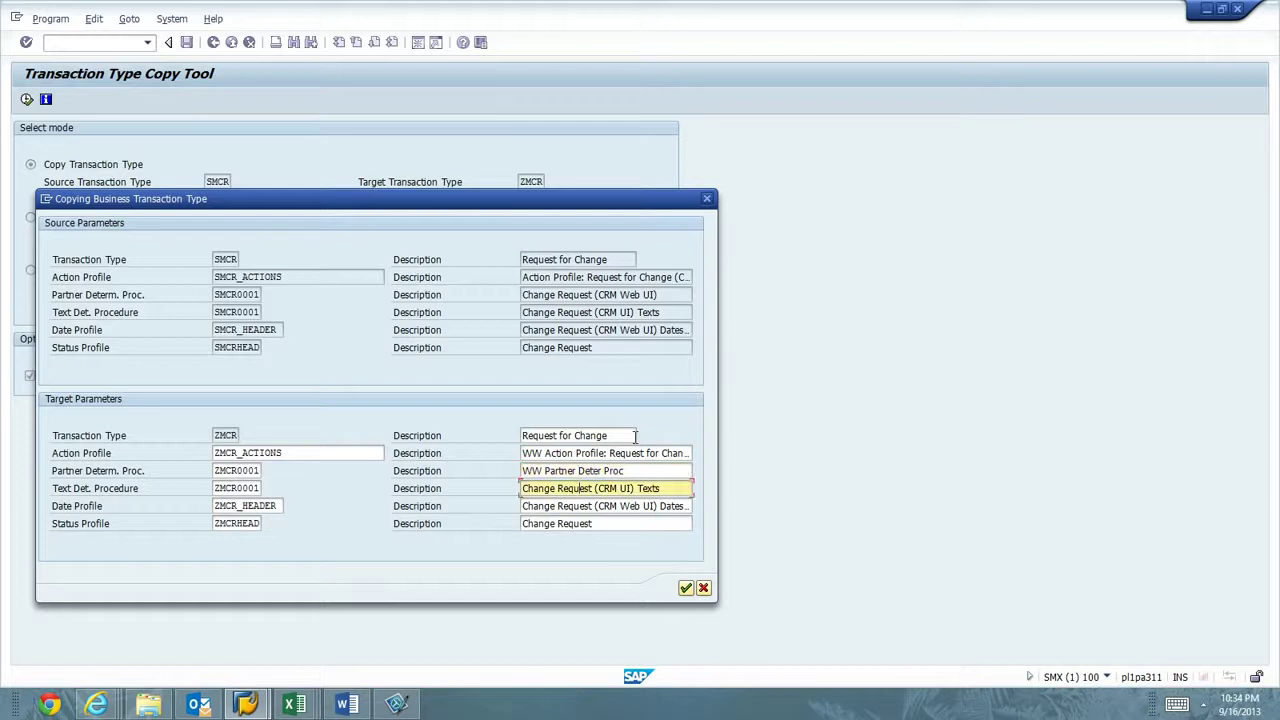
{"action": "left_click", "coordinate": [642, 474]}
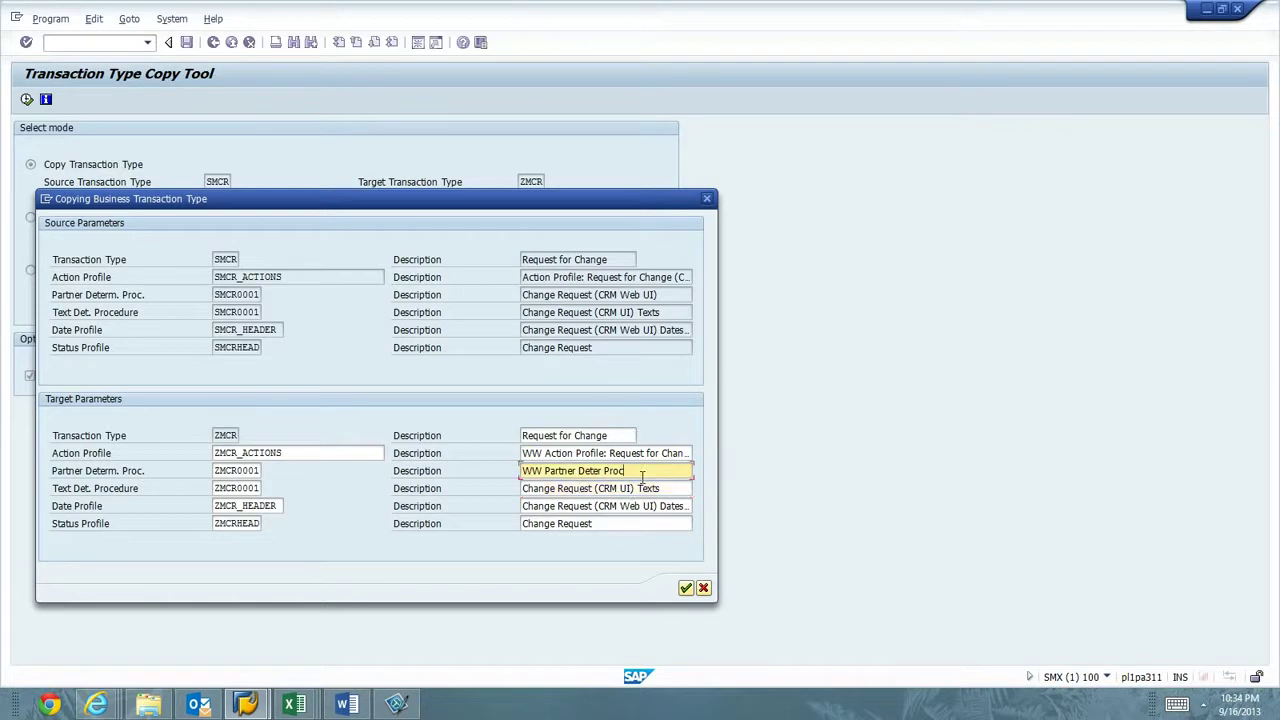
{"action": "type", "text": "RFC"}
{"action": "key", "text": "Down"}
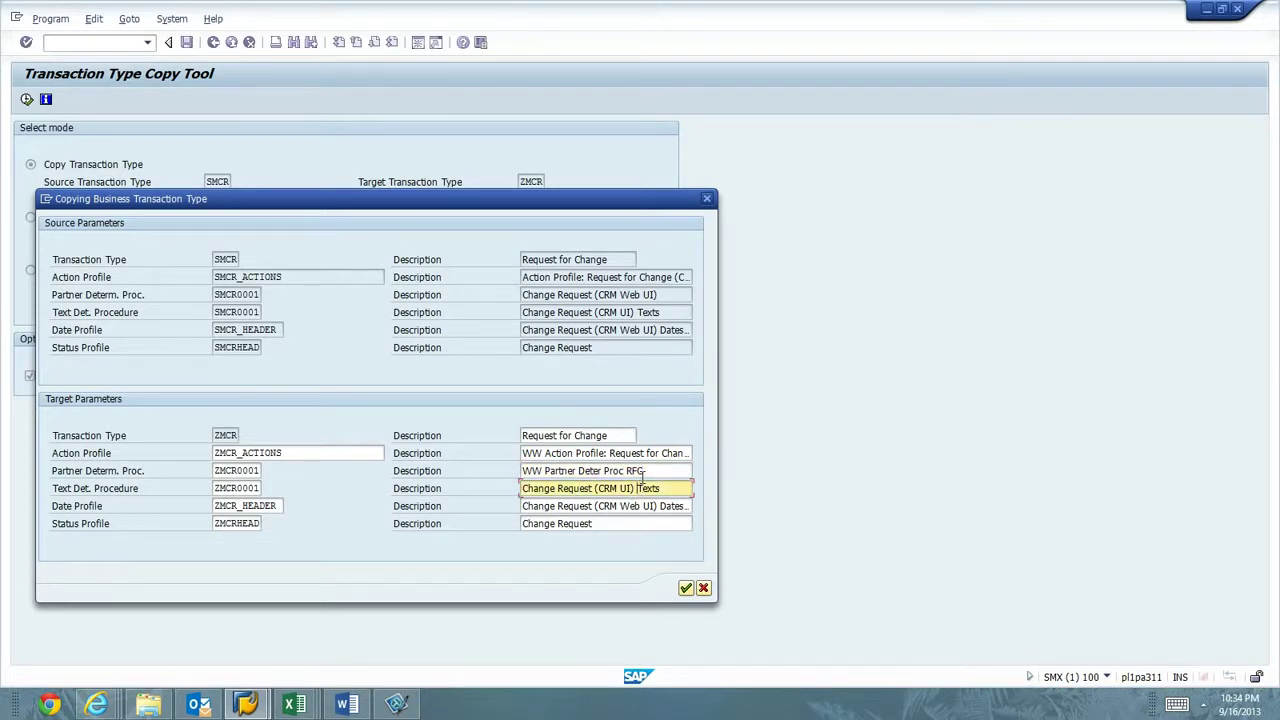
{"action": "key", "text": "BackSpace"}
{"action": "key", "text": "BackSpace"}
{"action": "key", "text": "BackSpace"}
{"action": "key", "text": "BackSpace"}
{"action": "key", "text": "BackSpace"}
{"action": "key", "text": "BackSpace"}
{"action": "key", "text": "BackSpace"}
{"action": "key", "text": "BackSpace"}
{"action": "key", "text": "BackSpace"}
{"action": "type", "text": "WW"}
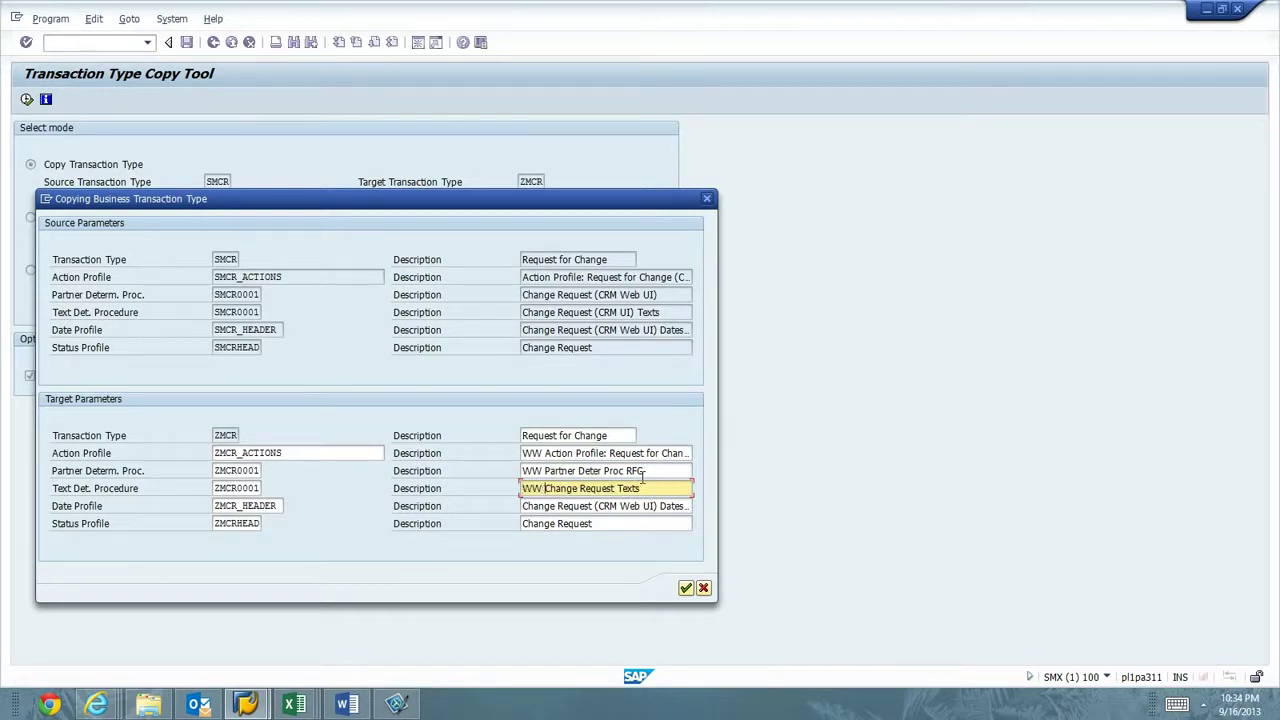
{"action": "key", "text": "Tab"}
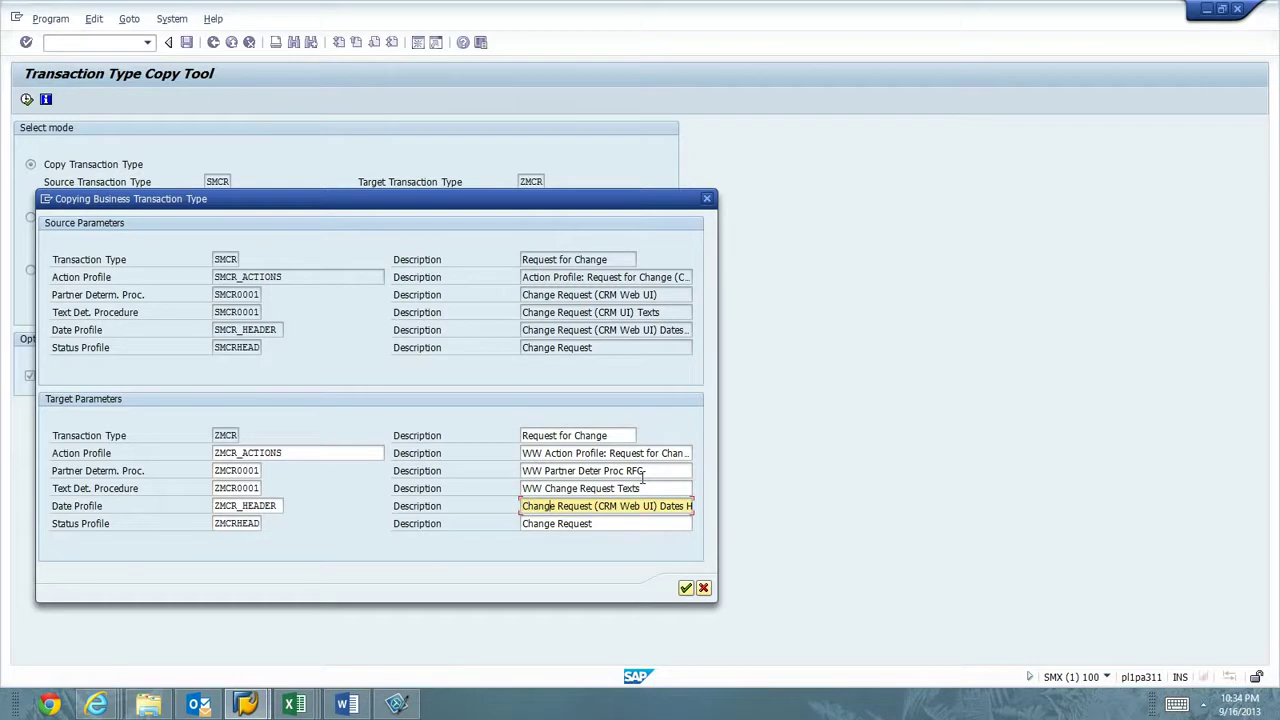
{"action": "key", "text": "shift+Right"}
{"action": "key", "text": "shift+Right"}
{"action": "key", "text": "shift+Right"}
{"action": "key", "text": "shift+Right"}
{"action": "key", "text": "shift+Right"}
{"action": "key", "text": "shift+Right"}
{"action": "key", "text": "shift+Right"}
{"action": "key", "text": "shift+Right"}
{"action": "key", "text": "shift+Right"}
{"action": "key", "text": "shift+Right"}
{"action": "key", "text": "shift+Right"}
{"action": "key", "text": "shift+Right"}
{"action": "key", "text": "Delete"}
{"action": "key", "text": "Home"}
{"action": "type", "text": "WW"}
{"action": "key", "text": "Right"}
{"action": "key", "text": "Right"}
{"action": "key", "text": "Right"}
{"action": "key", "text": "Right"}
{"action": "key", "text": "Delete"}
- Rename the status profile description to 'WW Change Req Status Profile'
{"action": "left_click", "coordinate": [604, 524]}
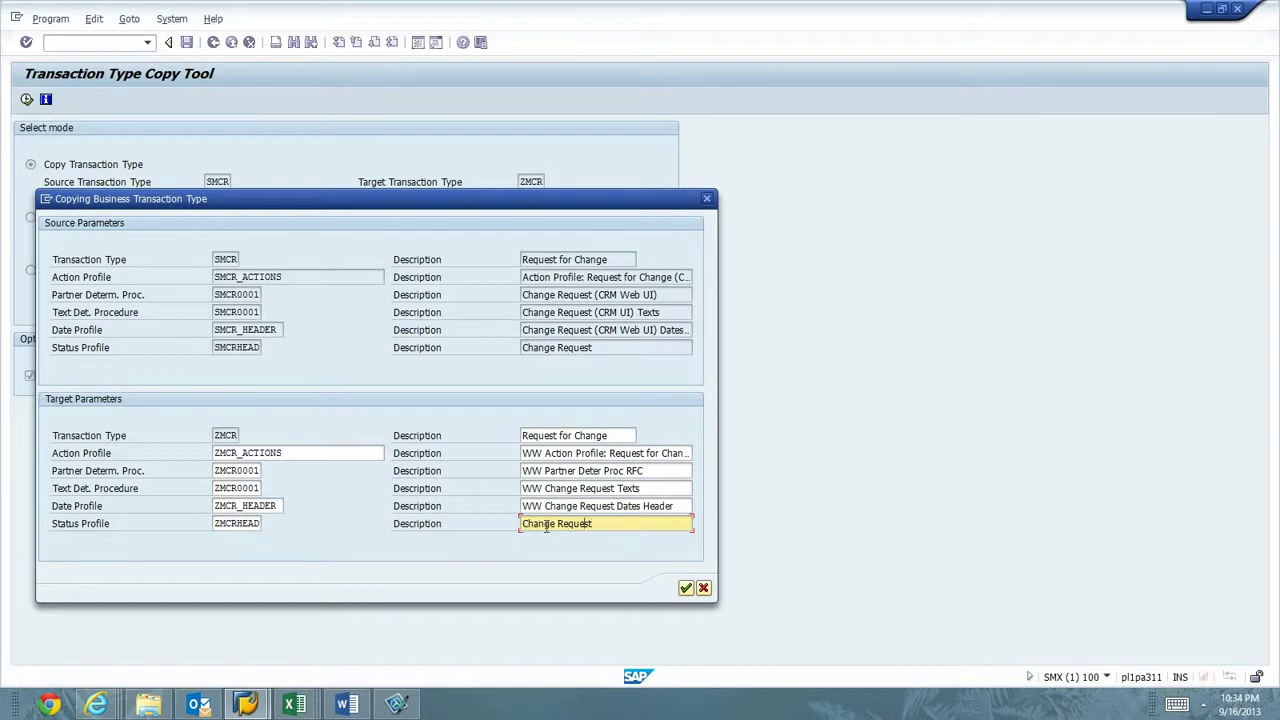
{"action": "key", "text": "Home"}
{"action": "type", "text": "WW"}
{"action": "left_click", "coordinate": [622, 521]}
{"action": "type", "text": "Status Prof"}
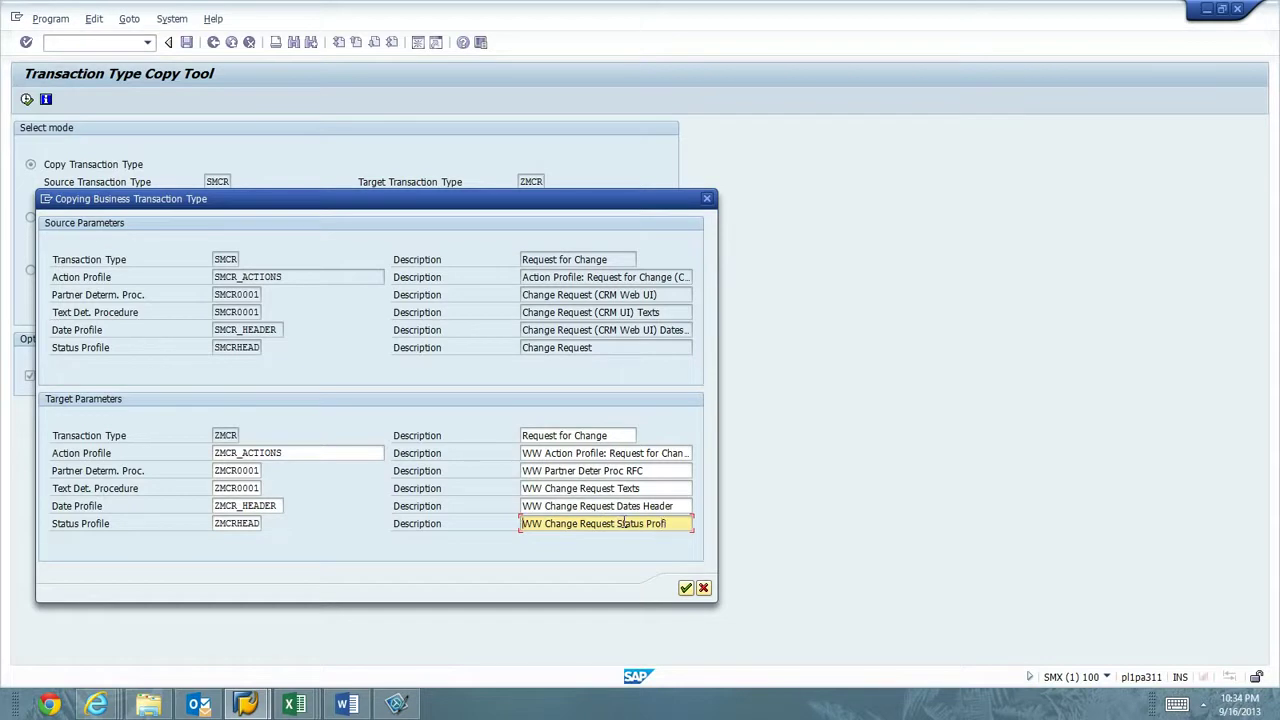
{"action": "key", "text": "Left"}
{"action": "key", "text": "Left"}
{"action": "key", "text": "Left"}
{"action": "key", "text": "Left"}
{"action": "key", "text": "Left"}
{"action": "key", "text": "Left"}
{"action": "key", "text": "Left"}
{"action": "key", "text": "Left"}
{"action": "key", "text": "Left"}
{"action": "key", "text": "Left"}
{"action": "key", "text": "Left"}
{"action": "key", "text": "Left"}
{"action": "key", "text": "Left"}
{"action": "key", "text": "BackSpace"}
{"action": "key", "text": "BackSpace"}
{"action": "key", "text": "BackSpace"}
{"action": "key", "text": "BackSpace"}
{"action": "type", "text": "le"}
{"action": "left_click_drag", "start_coordinate": [620, 198], "coordinate": [731, 159]}
- Accept the ZMCR target parameters to get the SMCR -> ZMCR copy preview
{"action": "left_click", "coordinate": [796, 549]}
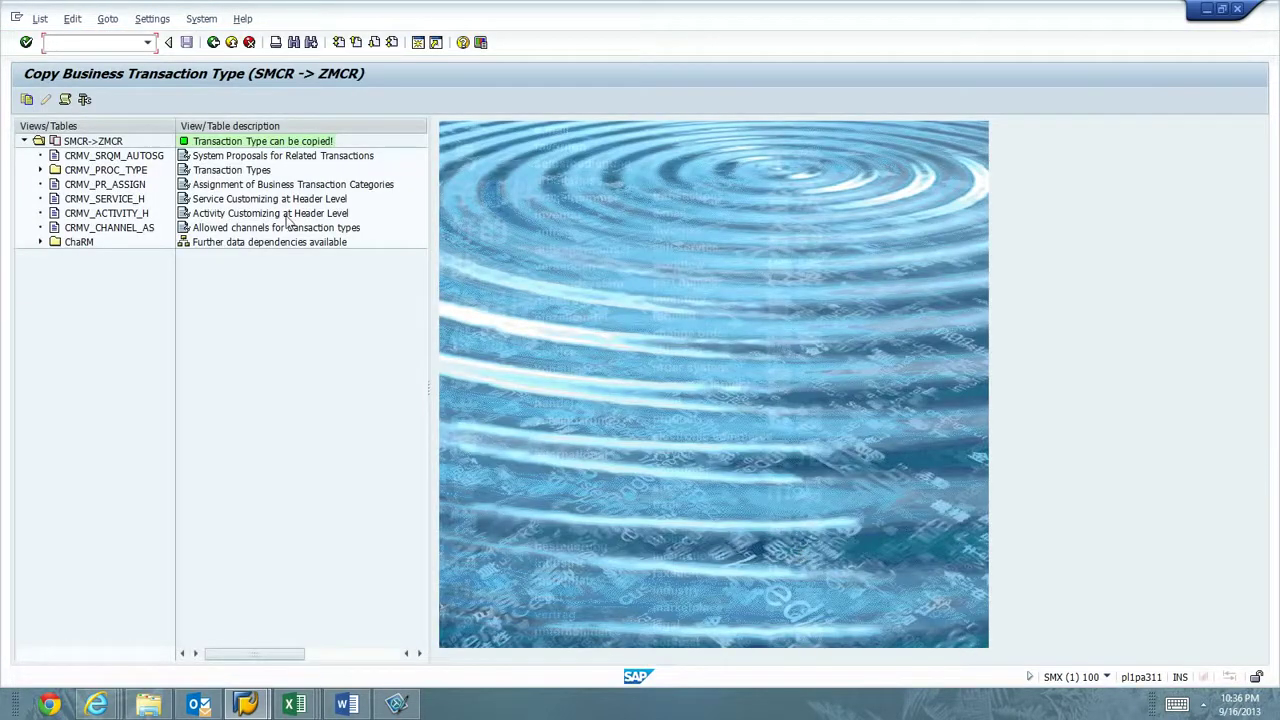
- Expand the CharM, CRMV_PROC_TYPE, Action Profile, PPFVCONDE and PPFVTTCU nodes in the preview tree
{"action": "left_click", "coordinate": [40, 243]}
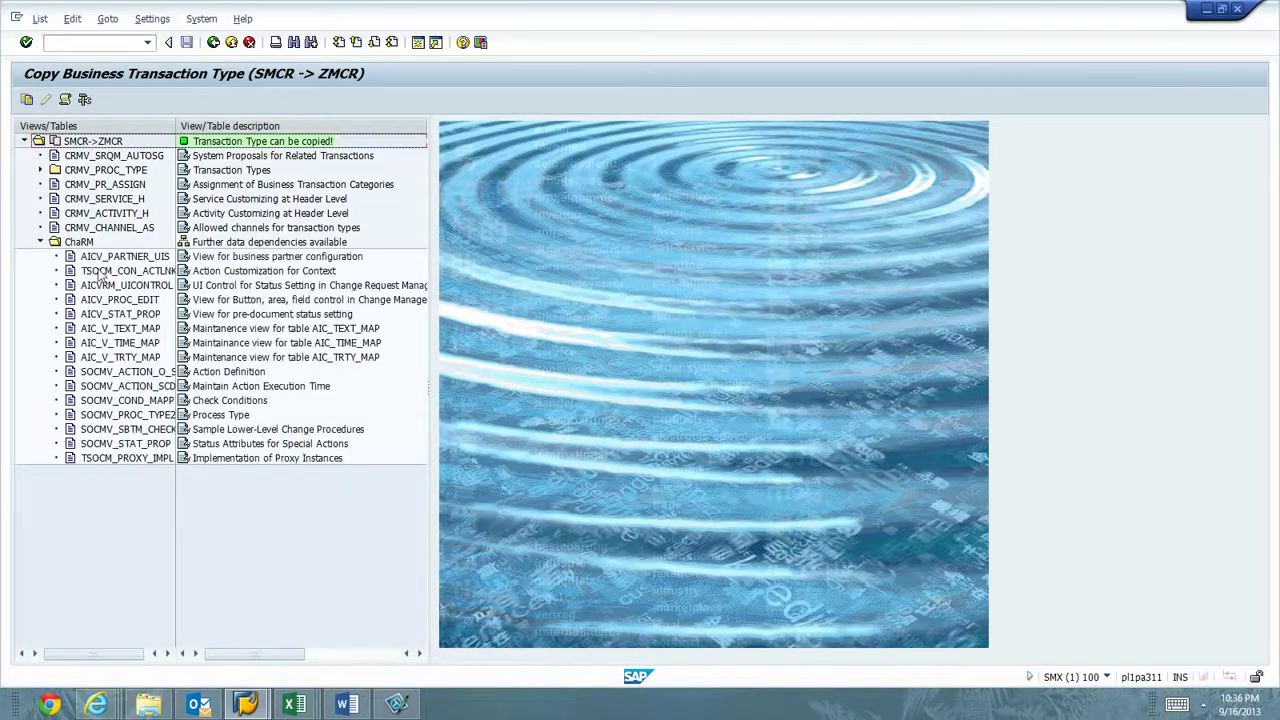
{"action": "left_click", "coordinate": [40, 170]}
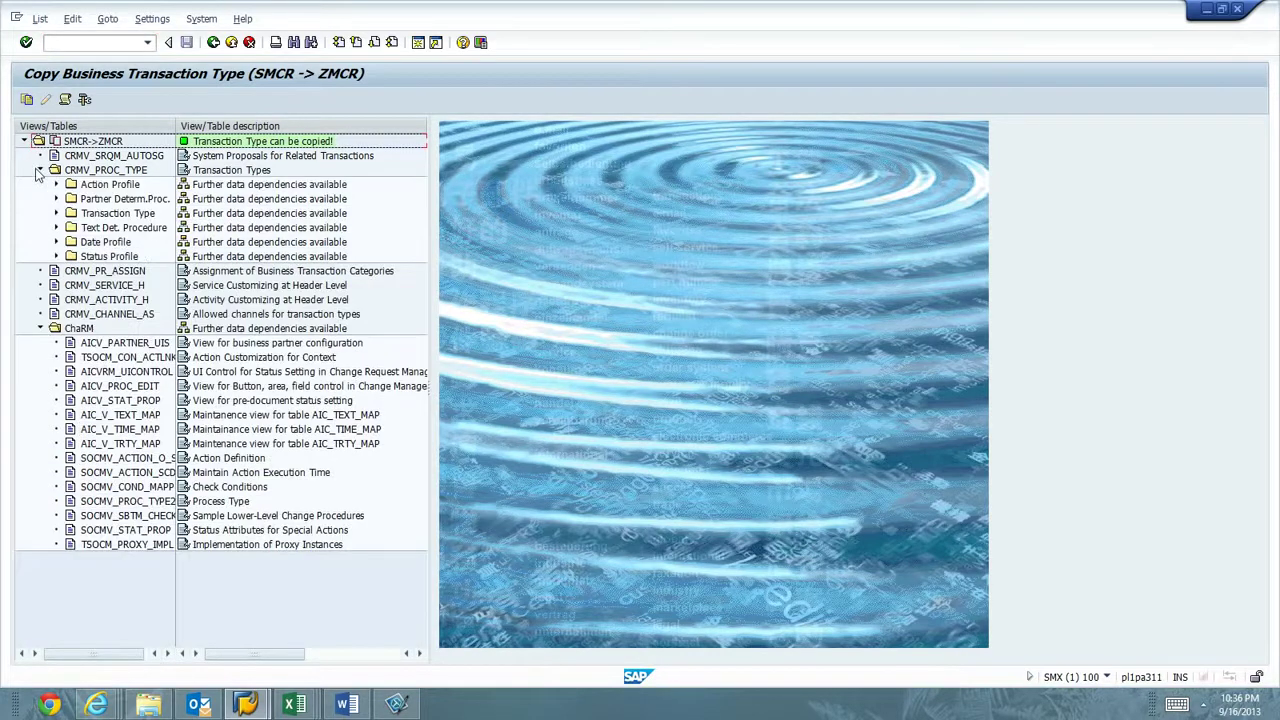
{"action": "left_click", "coordinate": [56, 184]}
{"action": "left_click", "coordinate": [72, 198]}
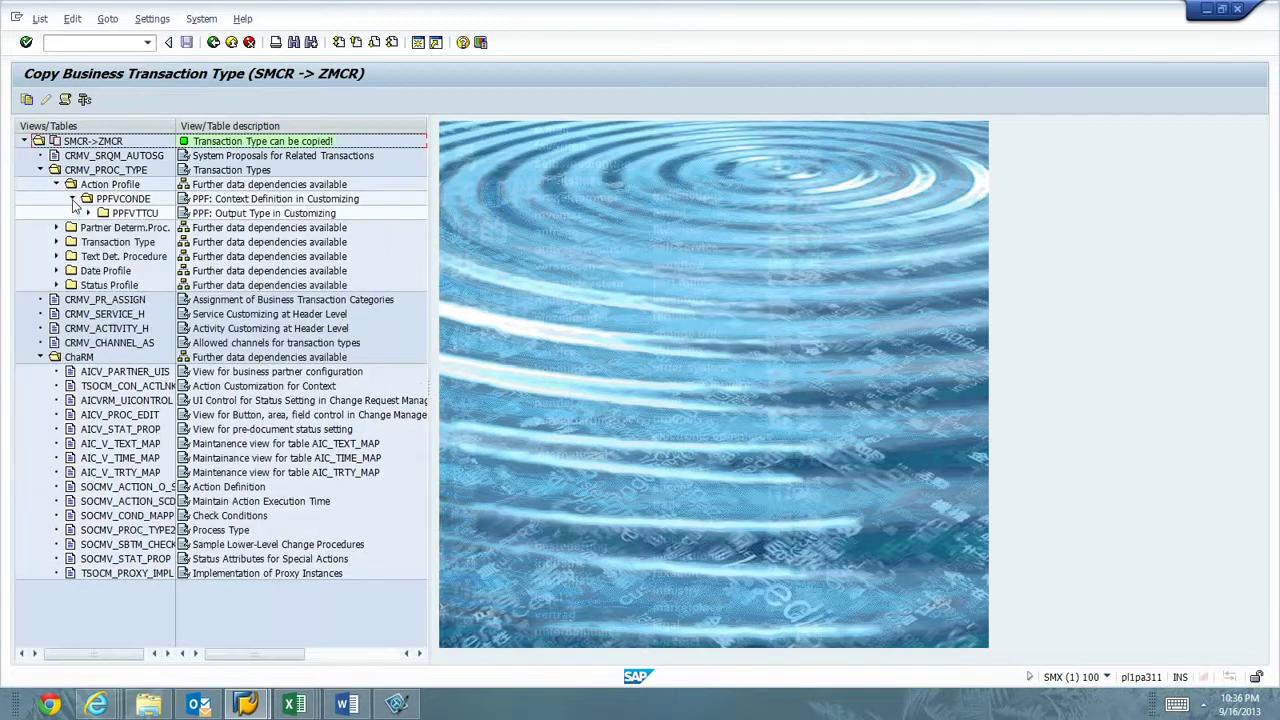
{"action": "left_click", "coordinate": [88, 213]}
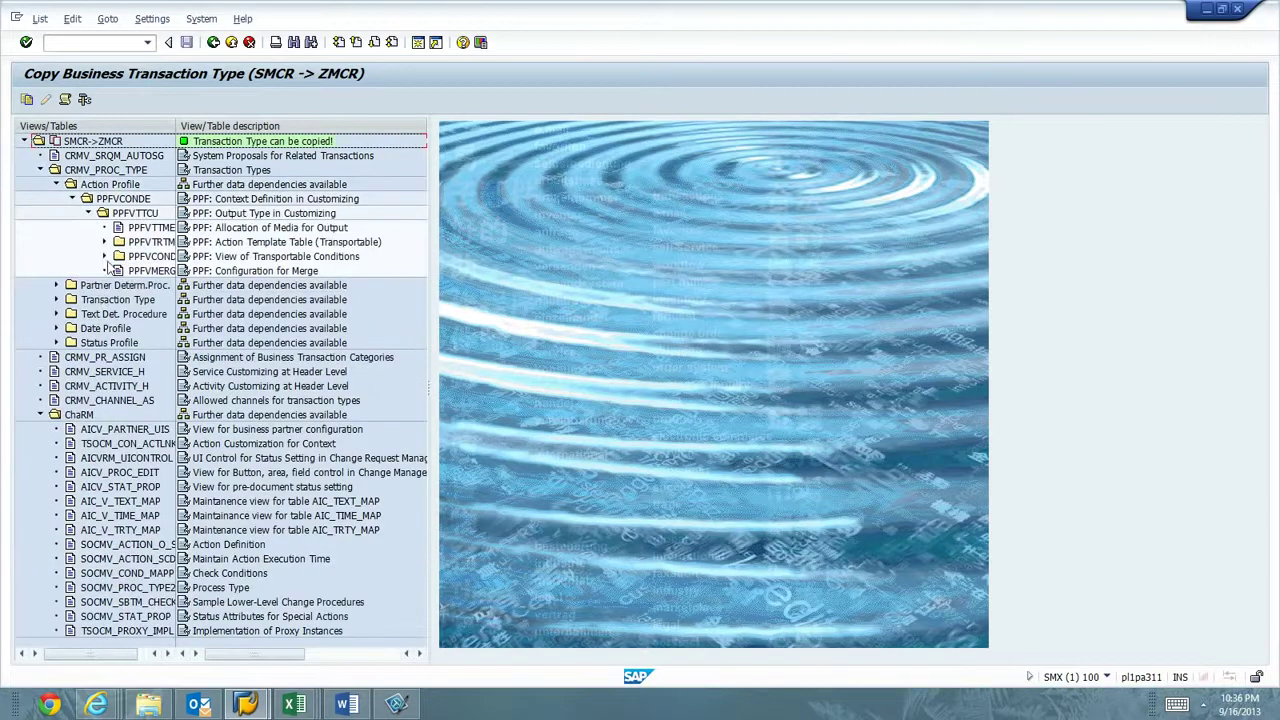
- Copy SMCR to ZMCR under the ChaRM Notes and Config request, then review the 67-entry log
{"action": "left_click", "coordinate": [26, 102]}
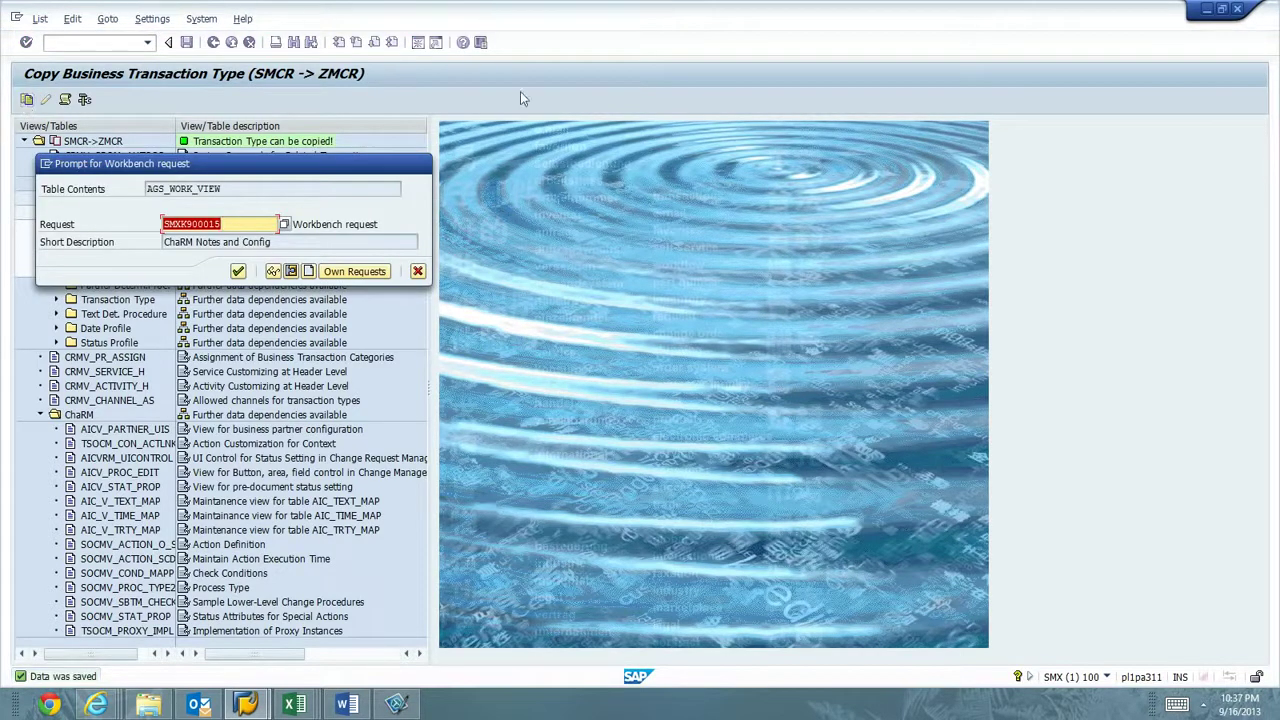
{"action": "left_click", "coordinate": [238, 272]}
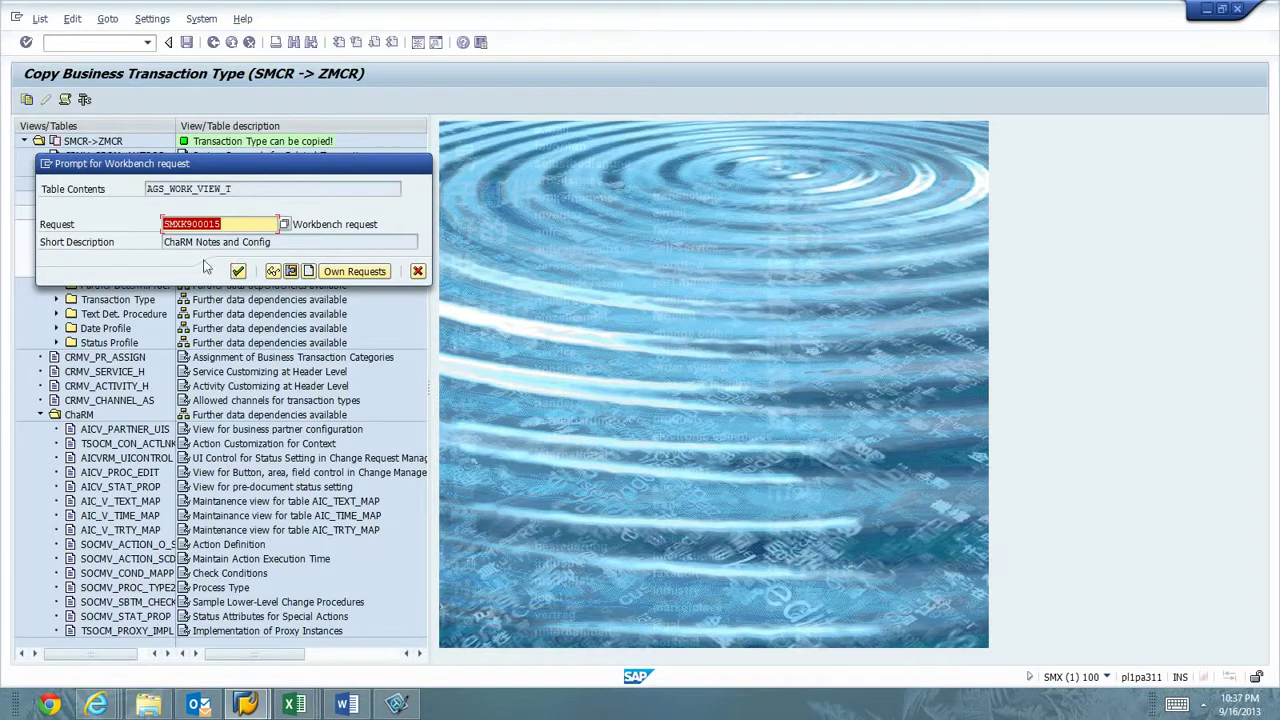
{"action": "left_click", "coordinate": [239, 272]}
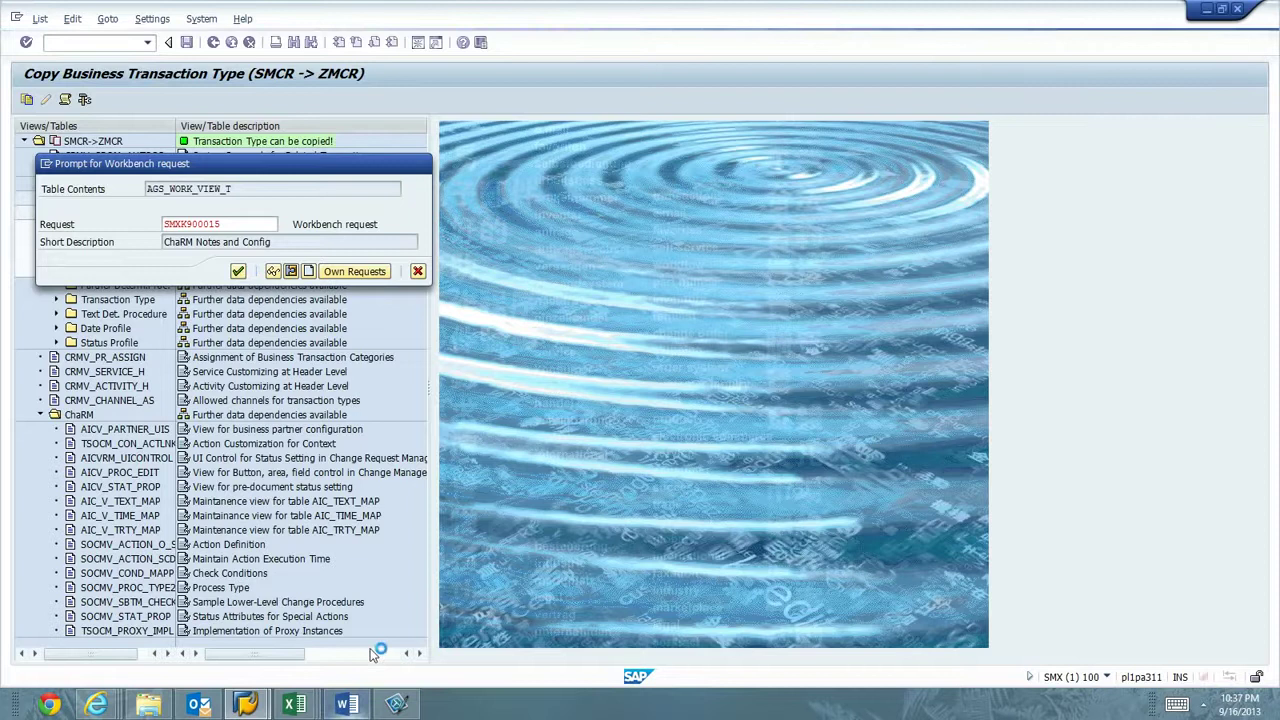
{"action": "left_click", "coordinate": [240, 272]}
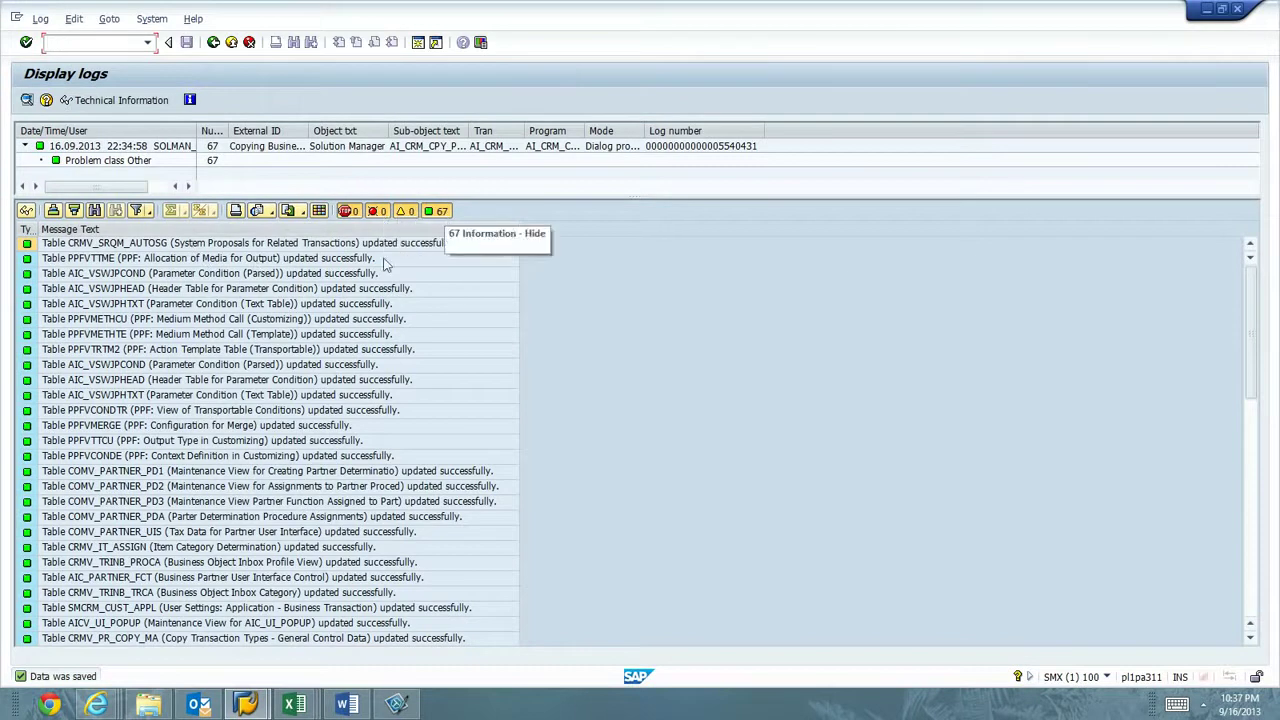
{"action": "scroll", "coordinate": [380, 300], "scroll_direction": "down", "scroll_amount": 10}
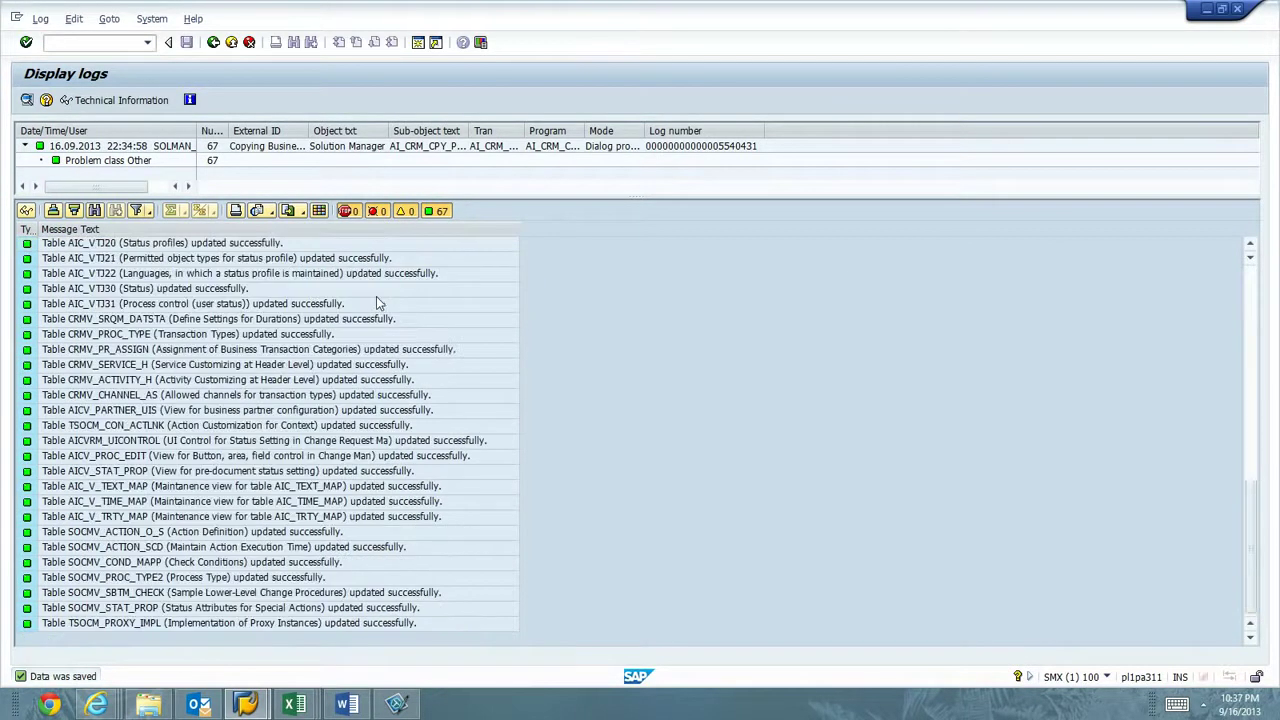
{"action": "left_click", "coordinate": [215, 44]}
- Return to the copy tool and choose SMMJ (Normal Change) as the source type
{"action": "left_click", "coordinate": [215, 44]}
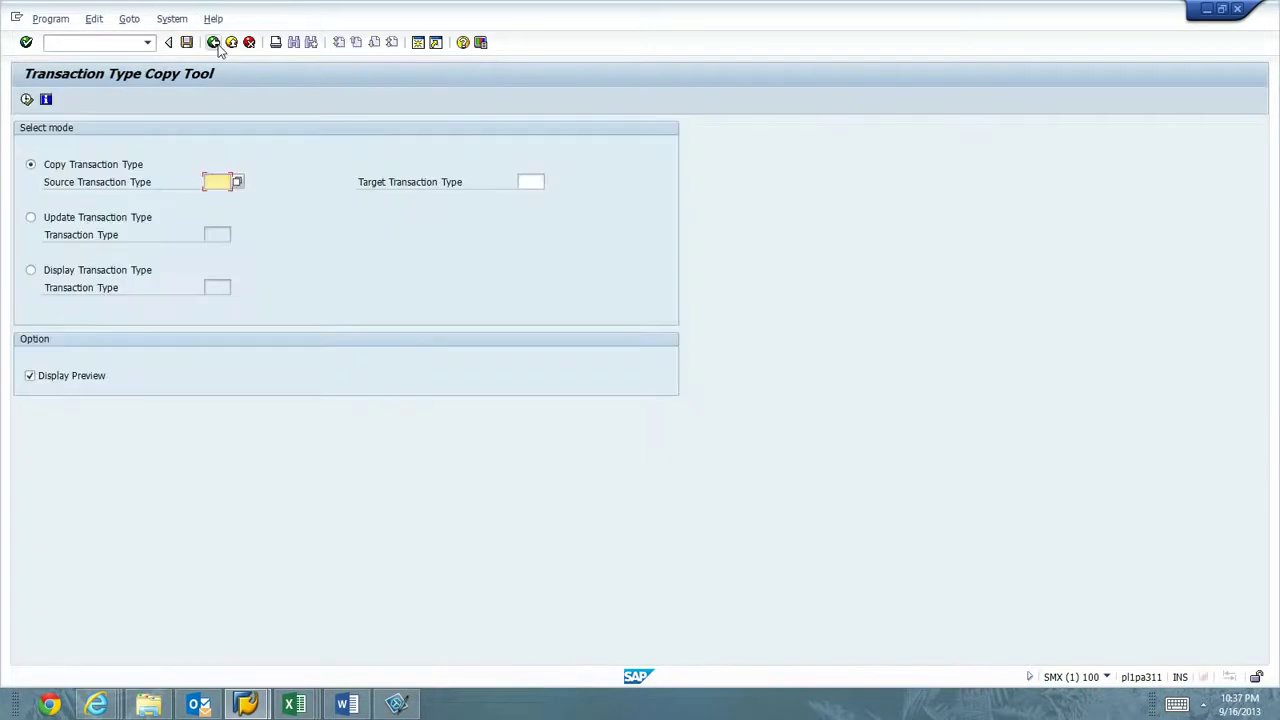
{"action": "left_click", "coordinate": [237, 181]}
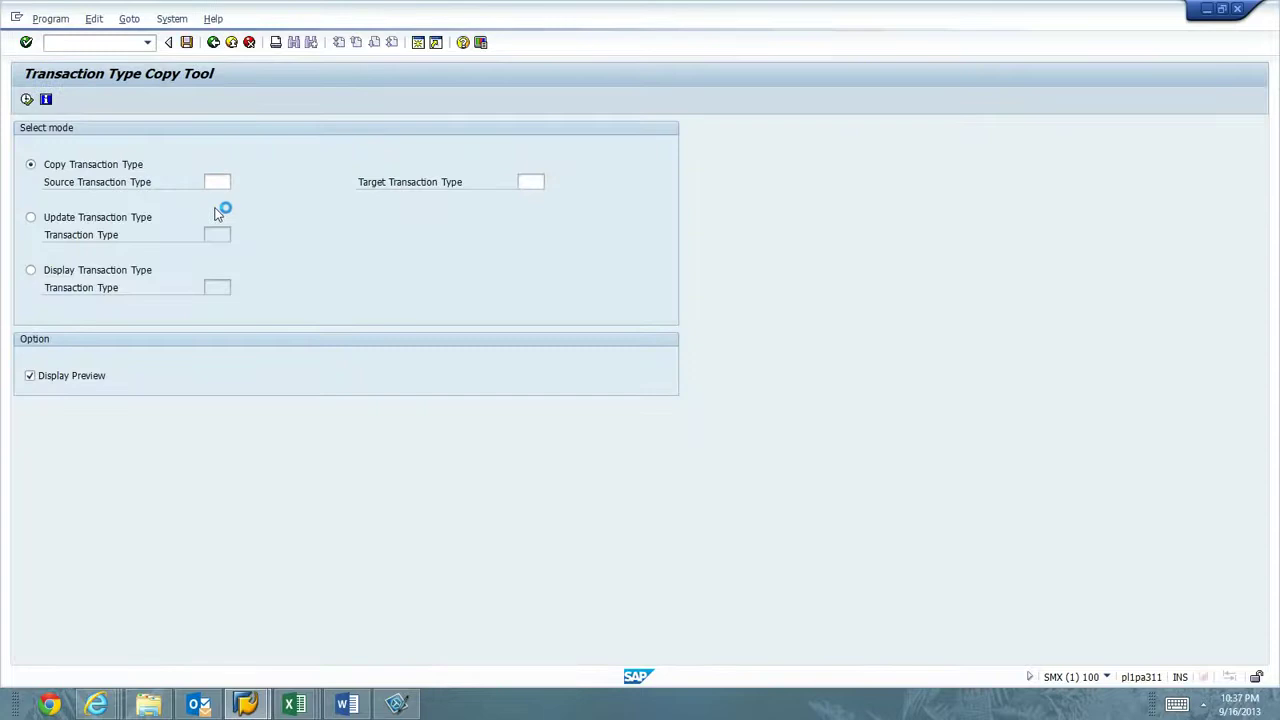
{"action": "scroll", "coordinate": [340, 340], "scroll_direction": "down", "scroll_amount": 10}
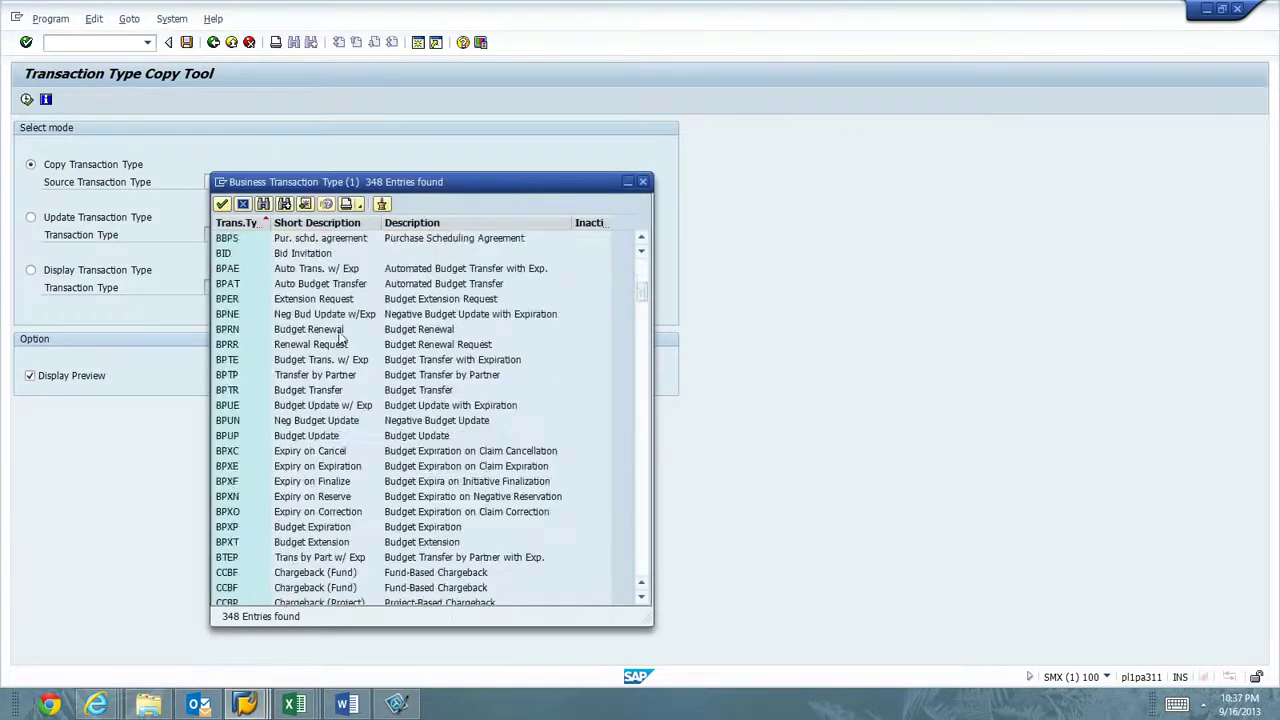
{"action": "scroll", "coordinate": [340, 340], "scroll_direction": "down", "scroll_amount": 20}
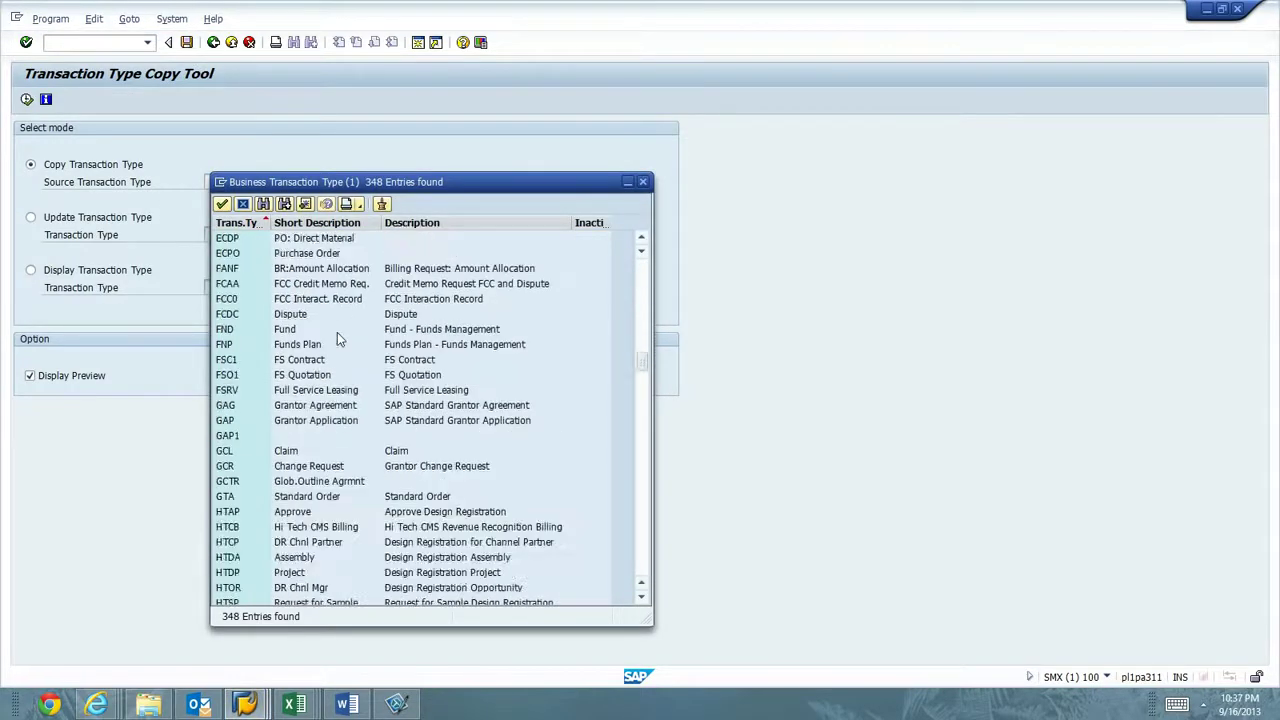
{"action": "scroll", "coordinate": [337, 334], "scroll_direction": "down", "scroll_amount": 20}
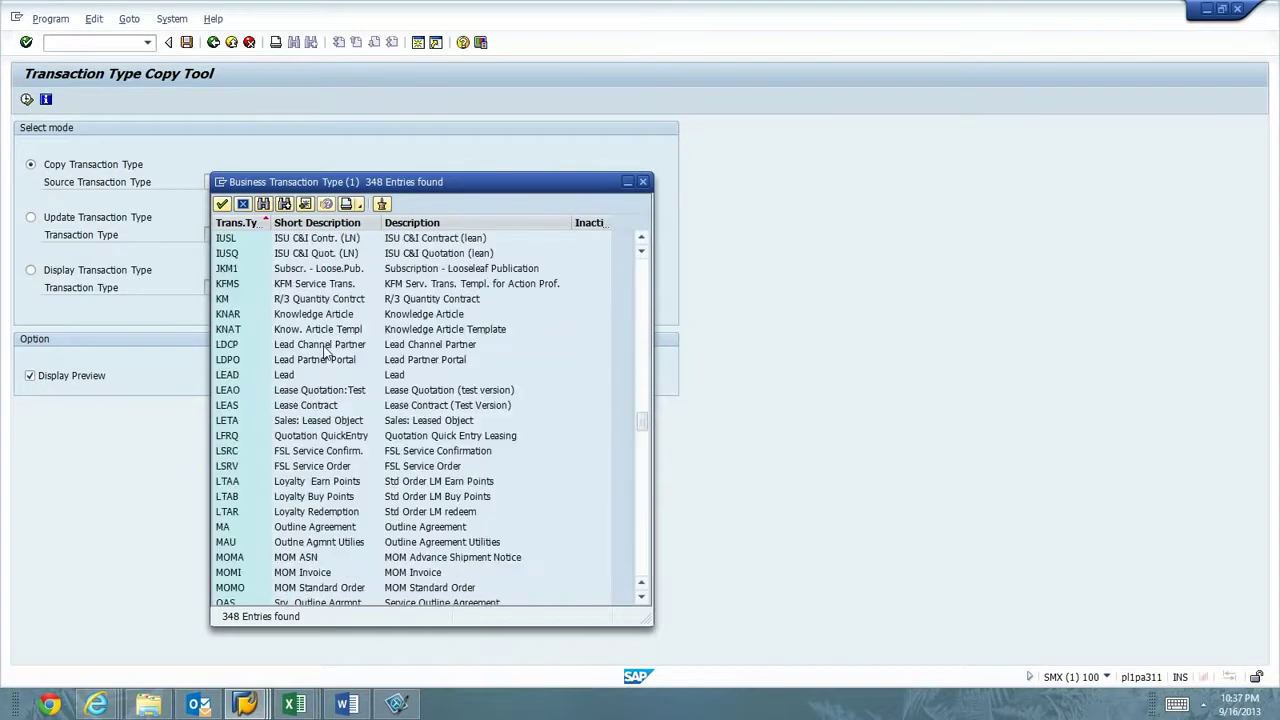
{"action": "scroll", "coordinate": [326, 354], "scroll_direction": "down", "scroll_amount": 20}
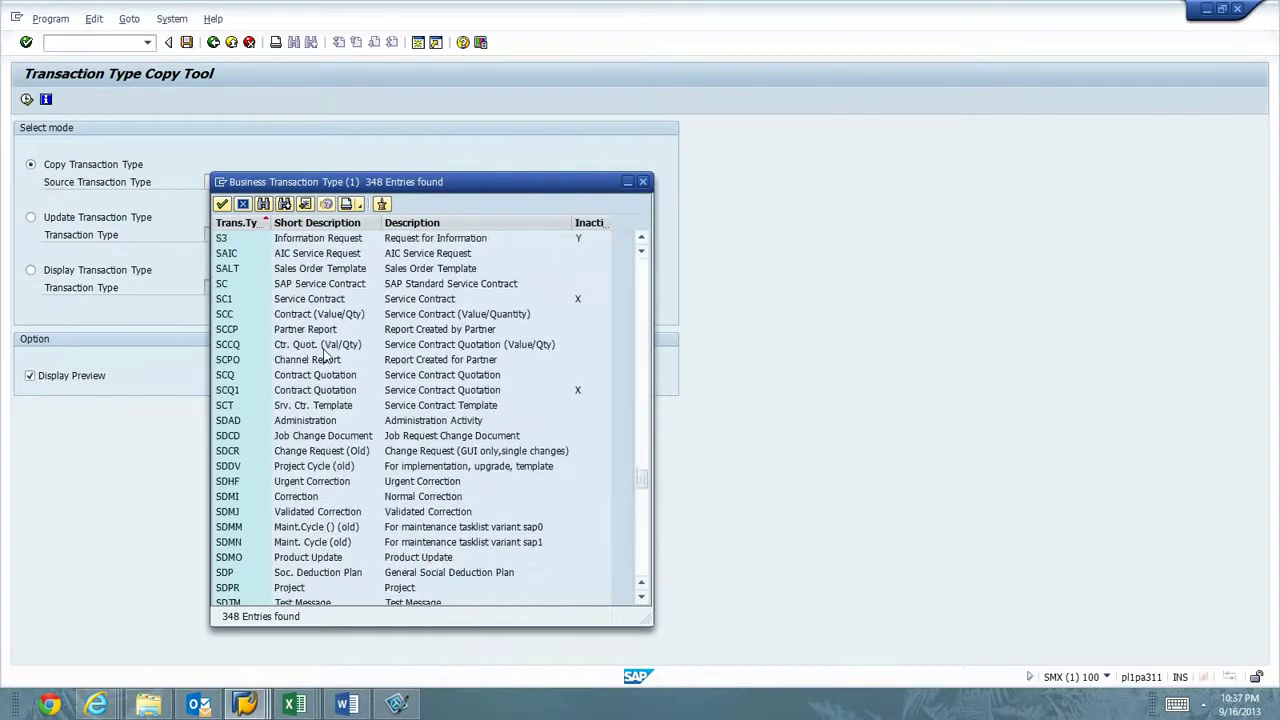
{"action": "scroll", "coordinate": [295, 504], "scroll_direction": "down", "scroll_amount": 1}
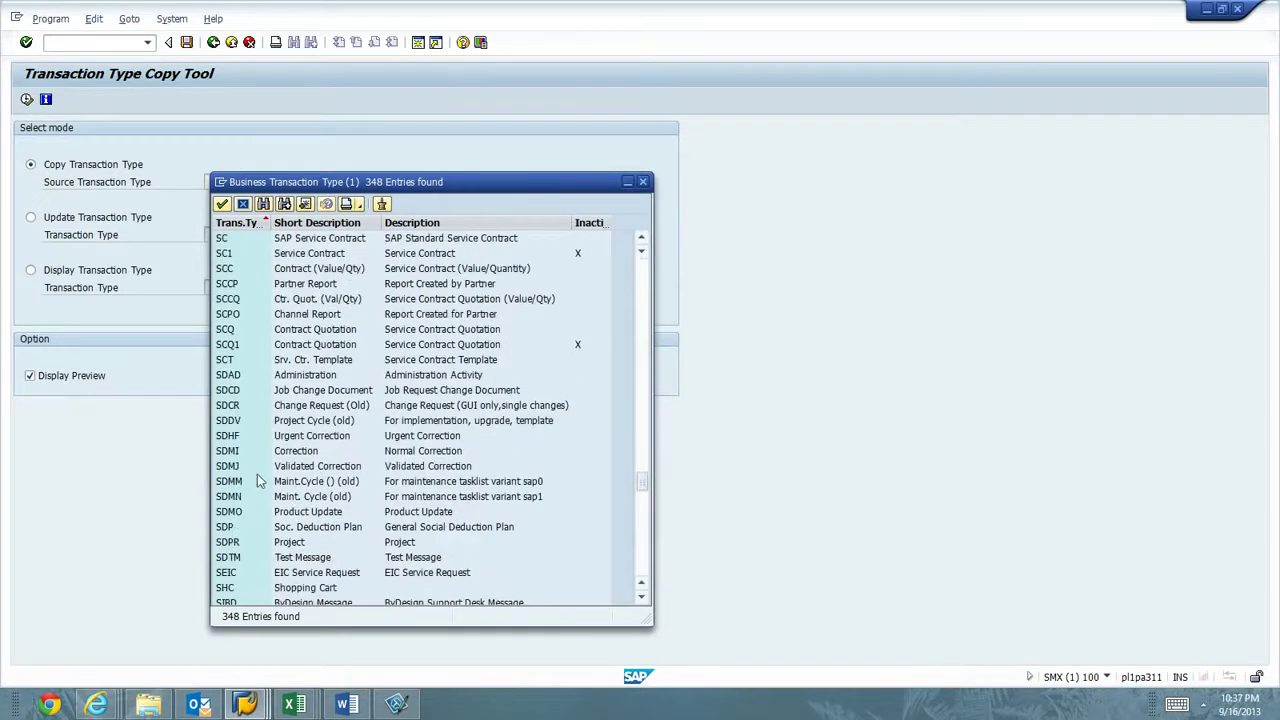
{"action": "scroll", "coordinate": [284, 487], "scroll_direction": "down", "scroll_amount": 8}
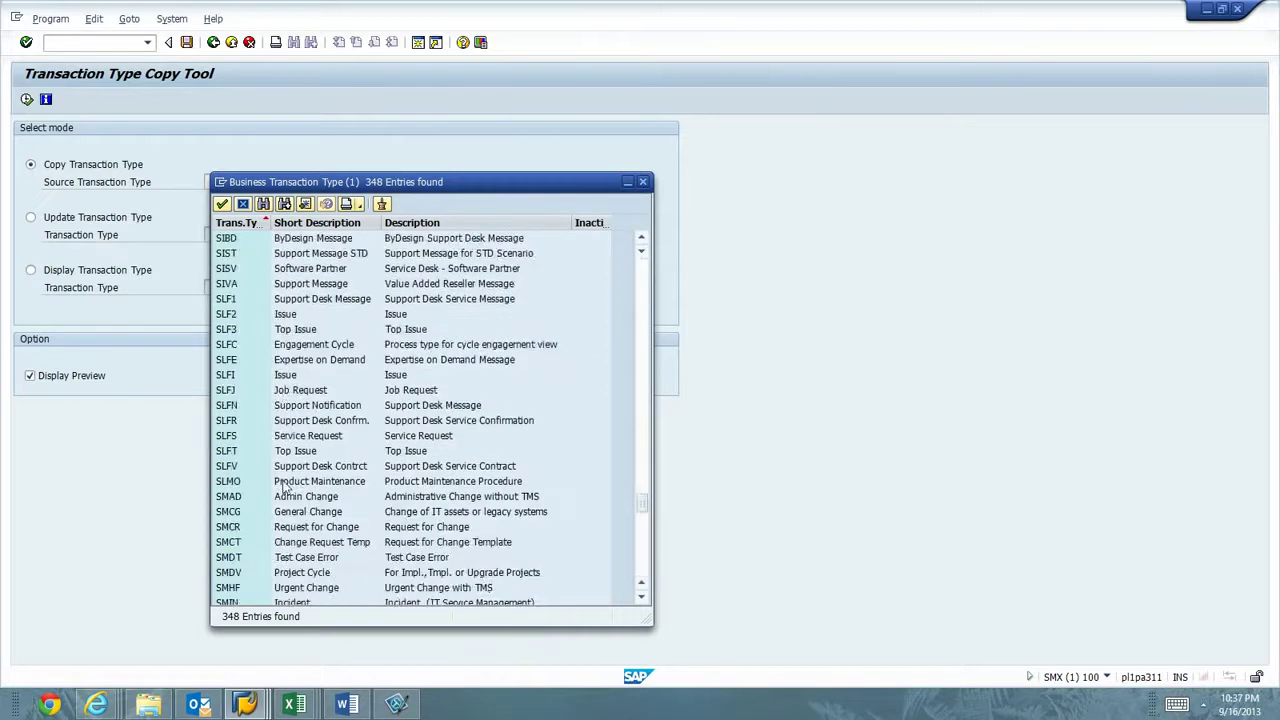
{"action": "scroll", "coordinate": [283, 483], "scroll_direction": "down", "scroll_amount": 3}
{"action": "left_click", "coordinate": [279, 452]}
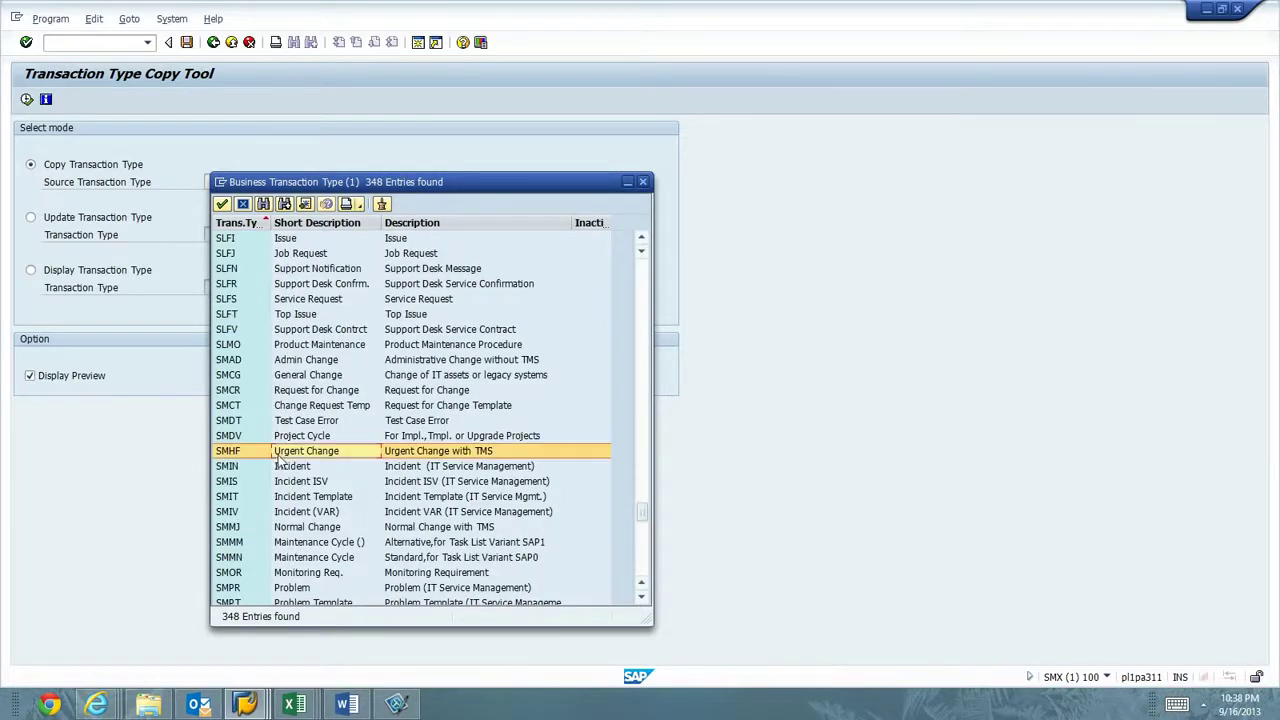
{"action": "left_click", "coordinate": [250, 528]}
{"action": "double_click", "coordinate": [250, 530]}
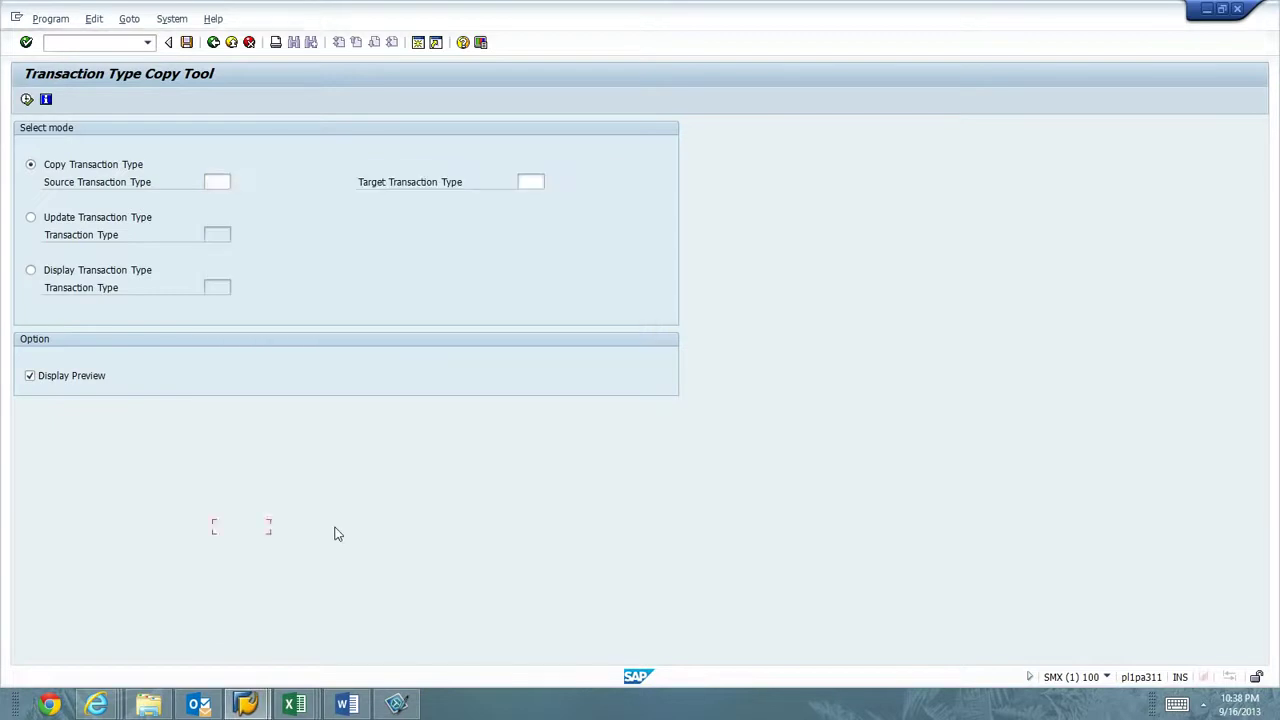
- Enter ZMMJ as the target type and execute the copy
{"action": "key", "text": "Tab"}
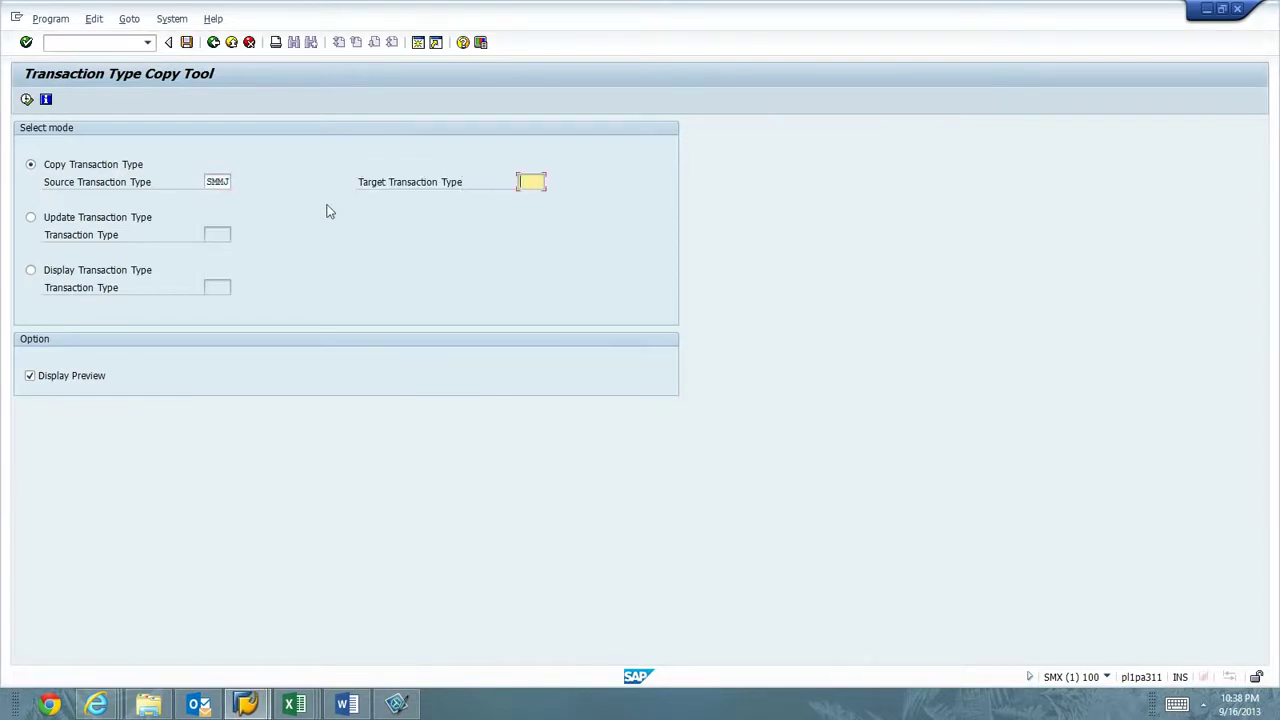
{"action": "type", "text": "ZMMJ"}
{"action": "left_click", "coordinate": [26, 100]}
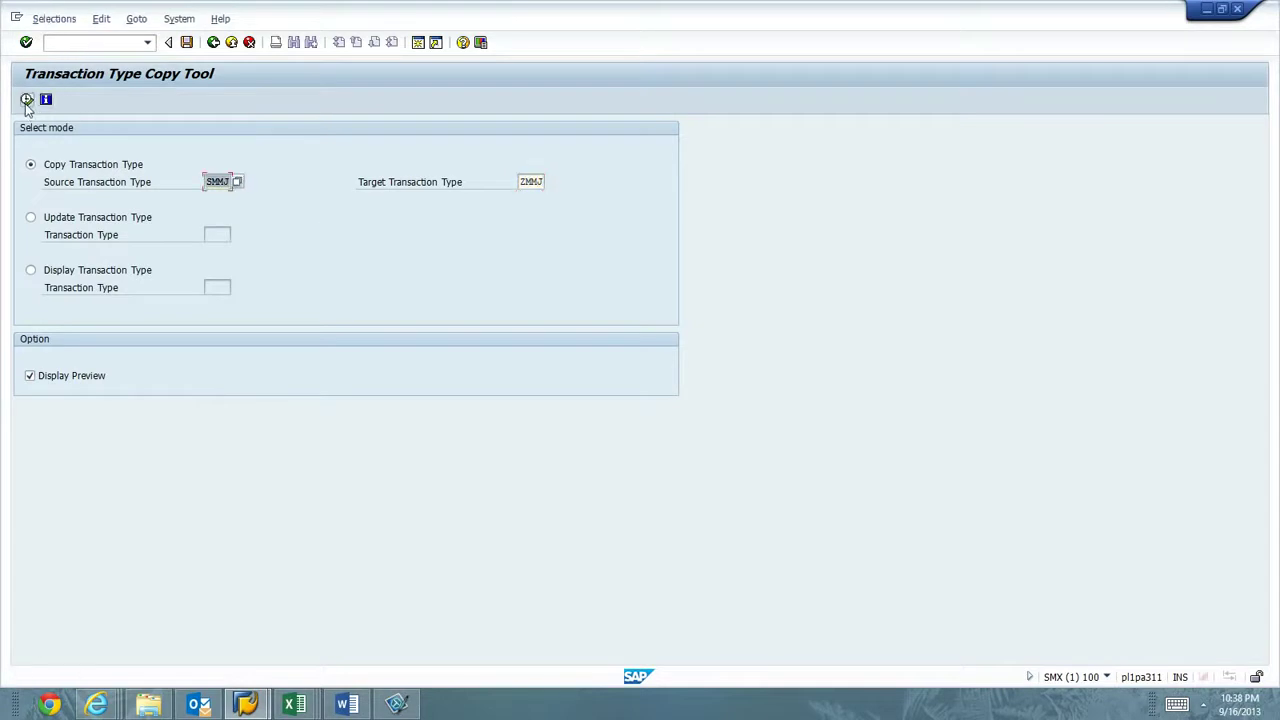
{"action": "left_click", "coordinate": [26, 100]}
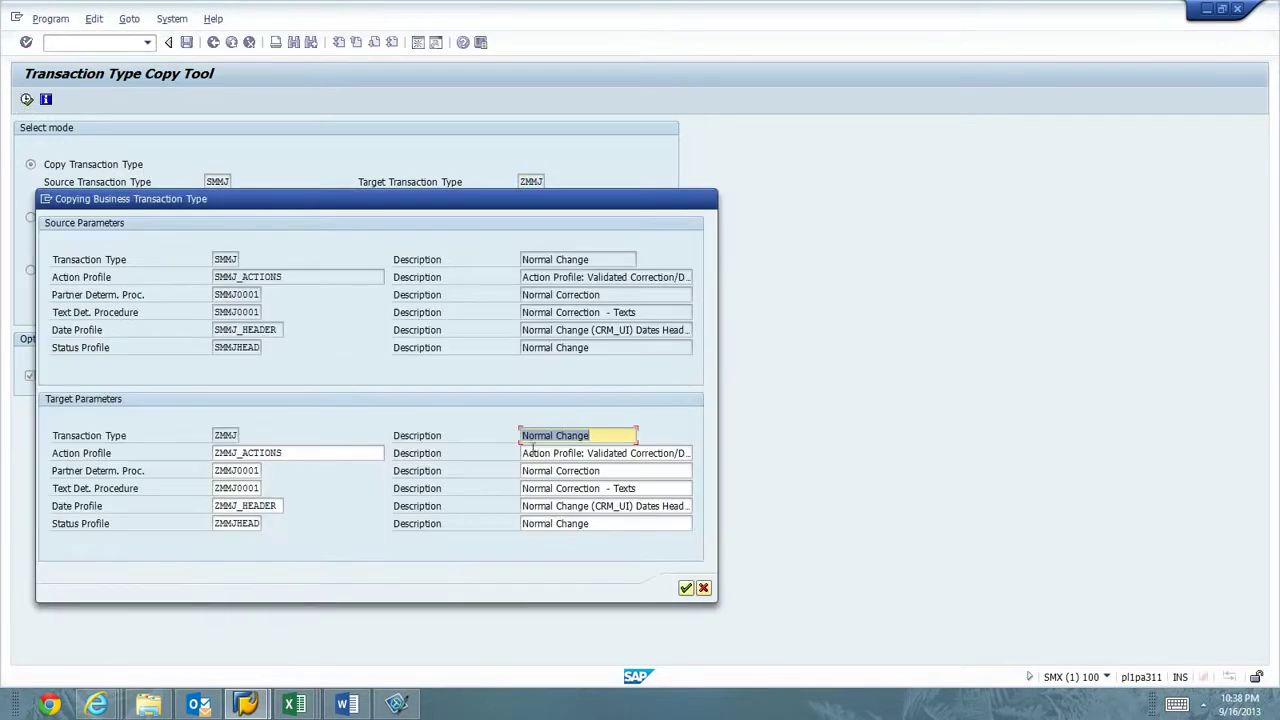
- Prefix the Action Profile description with WW and rename the partner description 'WW Normal Chg Partner Proc'
{"action": "left_click", "coordinate": [524, 455]}
{"action": "type", "text": "WW"}
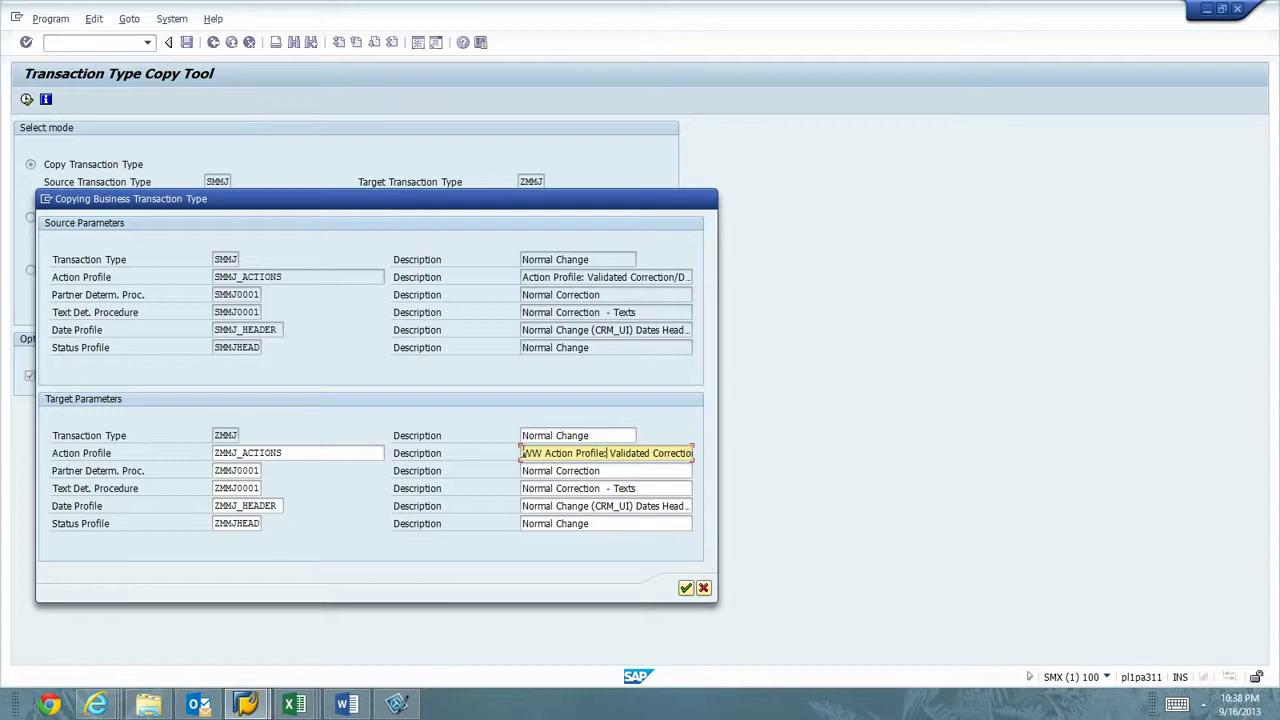
{"action": "key", "text": "End"}
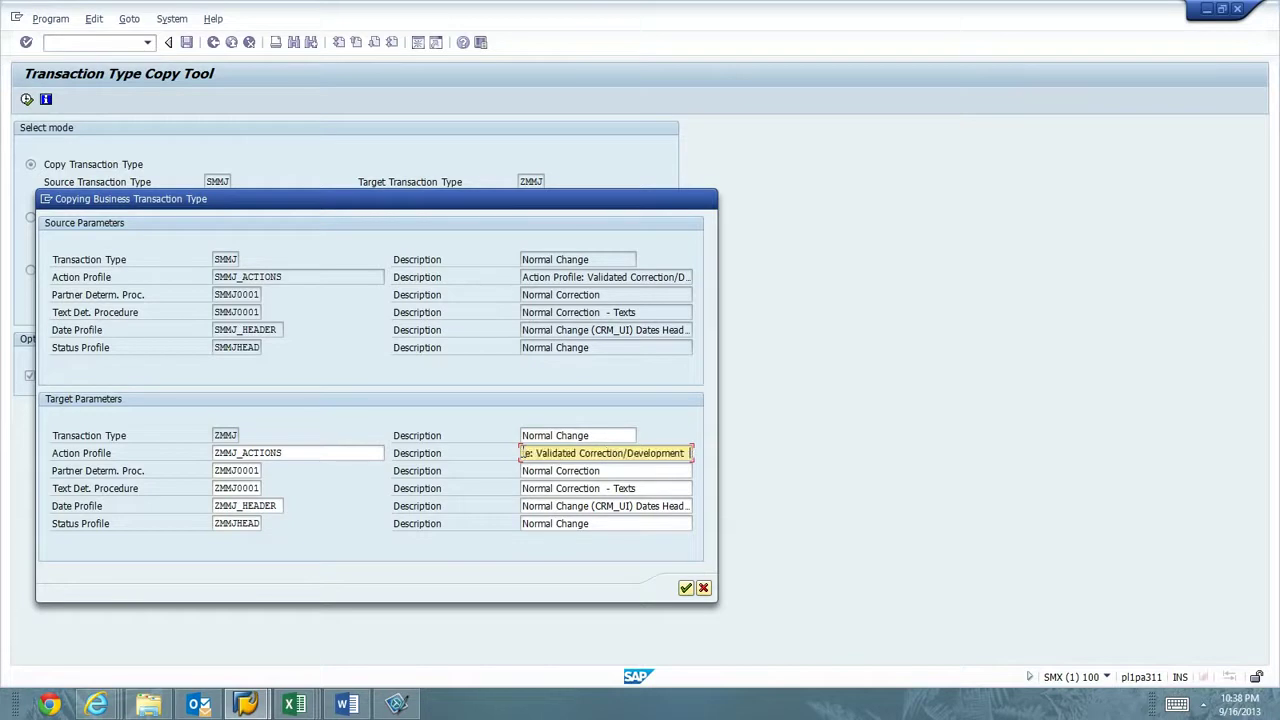
{"action": "key", "text": "Tab"}
{"action": "key", "text": "Tab"}
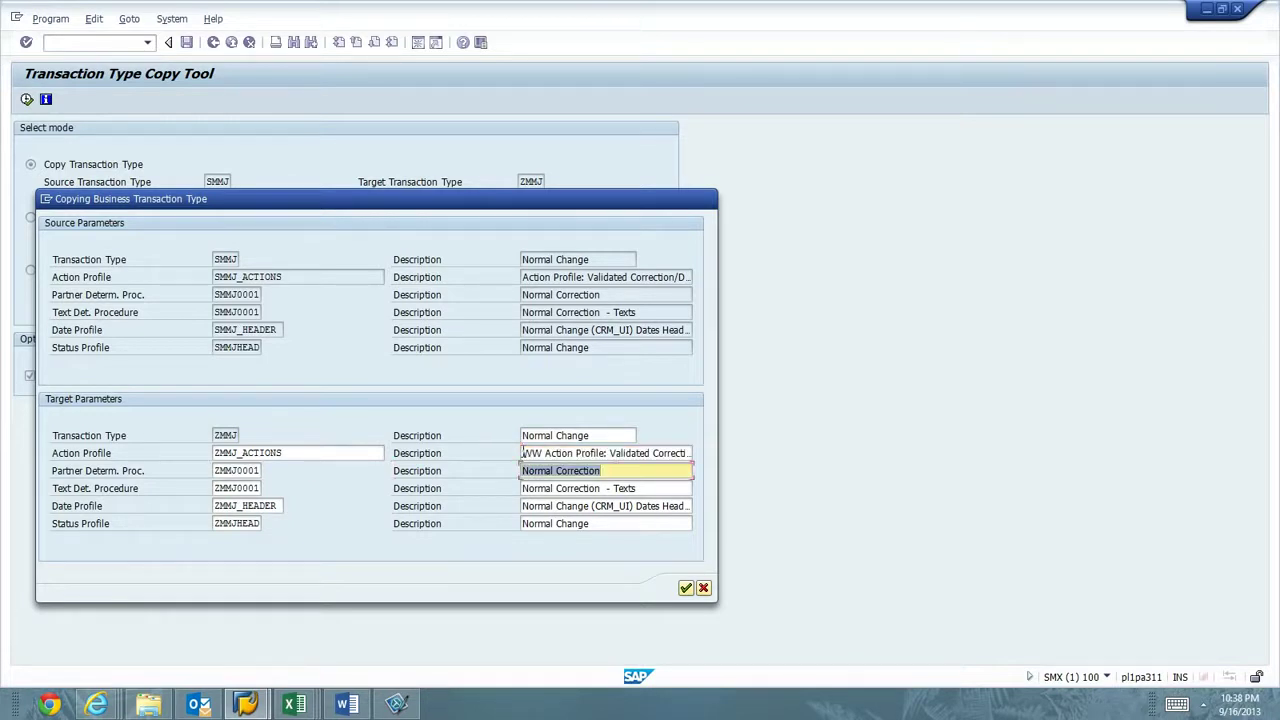
{"action": "key", "text": "End"}
{"action": "key", "text": "Left"}
{"action": "key", "text": "Left"}
{"action": "key", "text": "Left"}
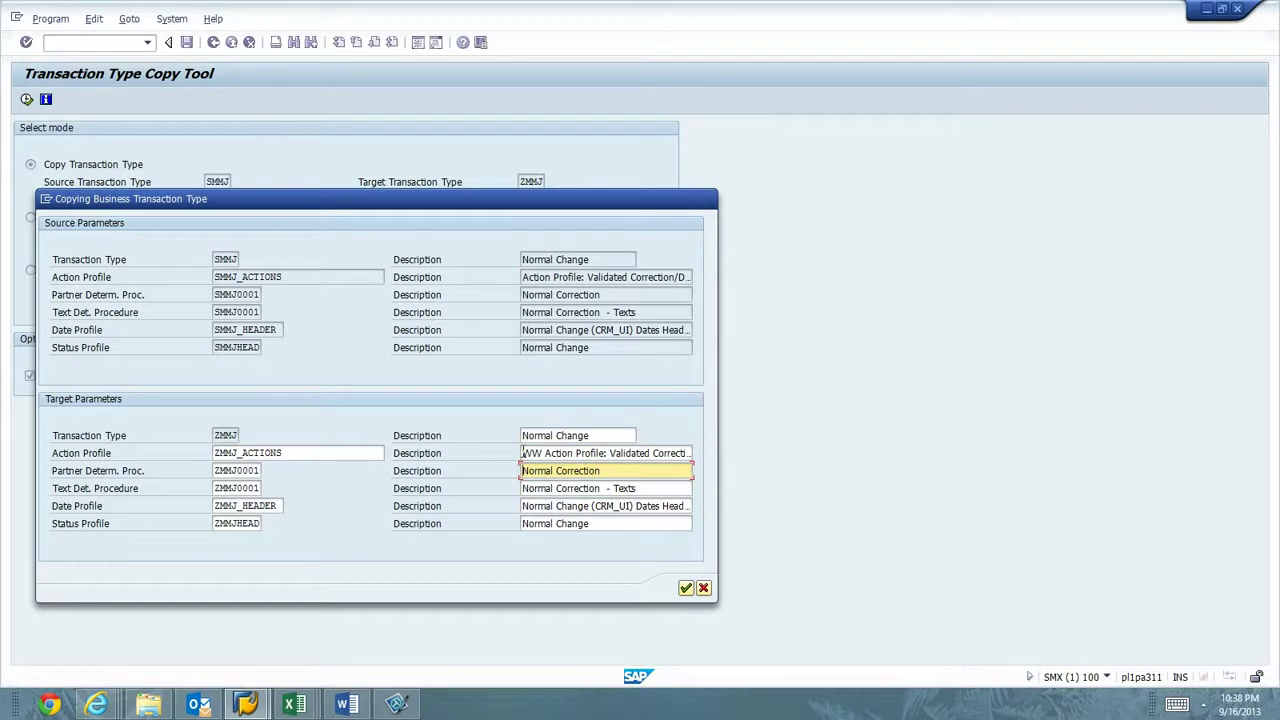
{"action": "key", "text": "Home"}
{"action": "type", "text": "WW"}
{"action": "key", "text": "shift+Right"}
{"action": "key", "text": "shift+Right"}
{"action": "key", "text": "shift+Right"}
{"action": "key", "text": "shift+Right"}
{"action": "key", "text": "shift+Right"}
{"action": "key", "text": "shift+Right"}
{"action": "key", "text": "shift+Right"}
{"action": "key", "text": "shift+Right"}
{"action": "key", "text": "shift+Right"}
{"action": "key", "text": "shift+Right"}
{"action": "key", "text": "shift+Right"}
{"action": "key", "text": "shift+Right"}
{"action": "key", "text": "shift+Right"}
{"action": "key", "text": "shift+Right"}
{"action": "key", "text": "shift+Right"}
{"action": "key", "text": "shift+Right"}
{"action": "key", "text": "shift+Right"}
{"action": "key", "text": "shift+Right"}
{"action": "key", "text": "Right"}
{"action": "key", "text": "BackSpace"}
{"action": "key", "text": "BackSpace"}
{"action": "key", "text": "BackSpace"}
{"action": "key", "text": "BackSpace"}
{"action": "key", "text": "BackSpace"}
{"action": "key", "text": "BackSpace"}
{"action": "key", "text": "BackSpace"}
{"action": "key", "text": "BackSpace"}
{"action": "key", "text": "BackSpace"}
{"action": "type", "text": "hg Partner Proc"}
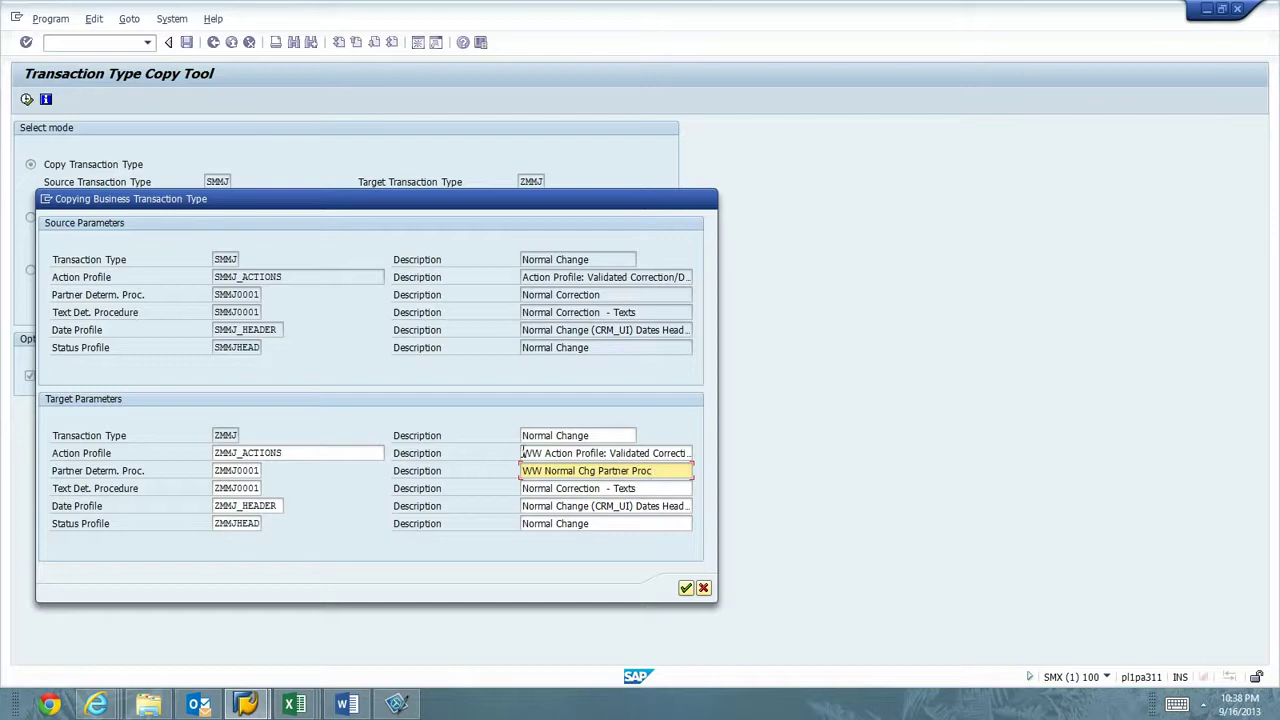
- Rename the Text Det. Proc. description to 'WW Normal Chg Text Proc'
{"action": "key", "text": "Tab"}
{"action": "key", "text": "Tab"}
{"action": "key", "text": "Tab"}
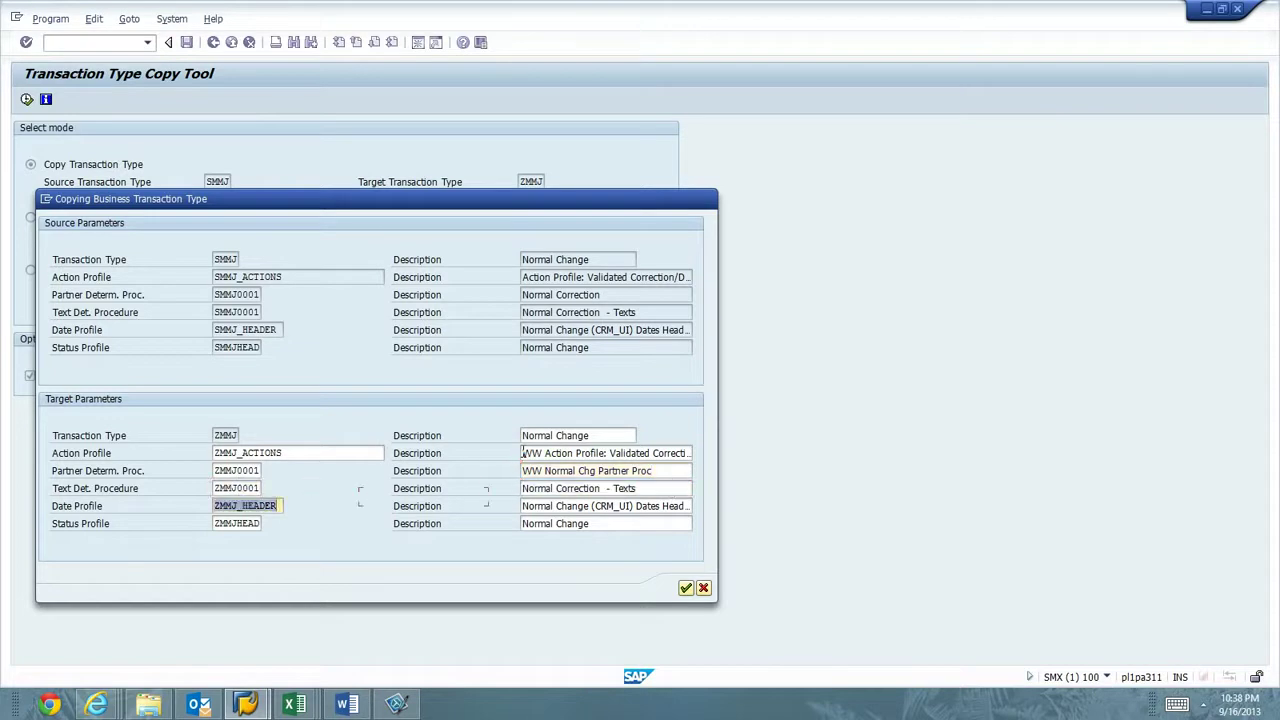
{"action": "key", "text": "shift+Tab"}
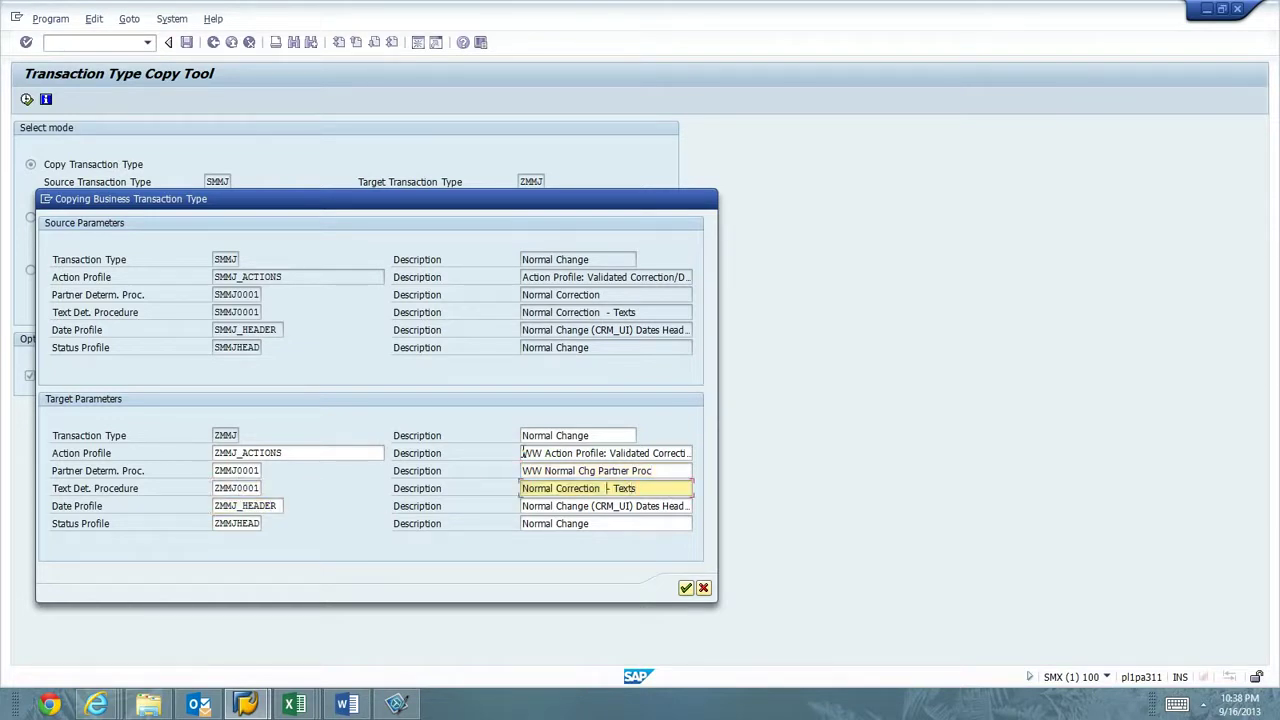
{"action": "type", "text": "WW"}
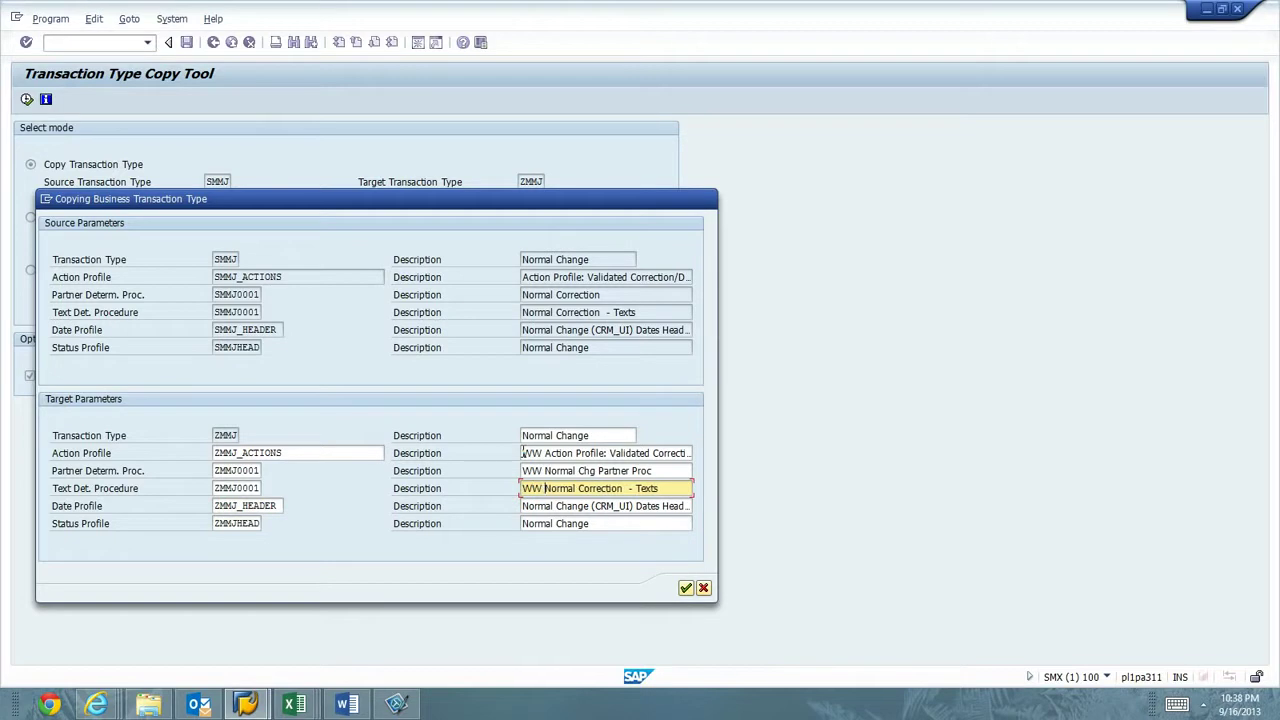
{"action": "key", "text": "shift+Right"}
{"action": "key", "text": "shift+Right"}
{"action": "key", "text": "shift+Right"}
{"action": "key", "text": "shift+Right"}
{"action": "key", "text": "shift+Right"}
{"action": "key", "text": "shift+Right"}
{"action": "key", "text": "shift+Right"}
{"action": "key", "text": "shift+Right"}
{"action": "key", "text": "shift+Right"}
{"action": "key", "text": "shift+Right"}
{"action": "key", "text": "shift+Right"}
{"action": "key", "text": "shift+Right"}
{"action": "key", "text": "shift+Right"}
{"action": "key", "text": "shift+Right"}
{"action": "key", "text": "shift+Right"}
{"action": "key", "text": "shift+Right"}
{"action": "key", "text": "shift+Right"}
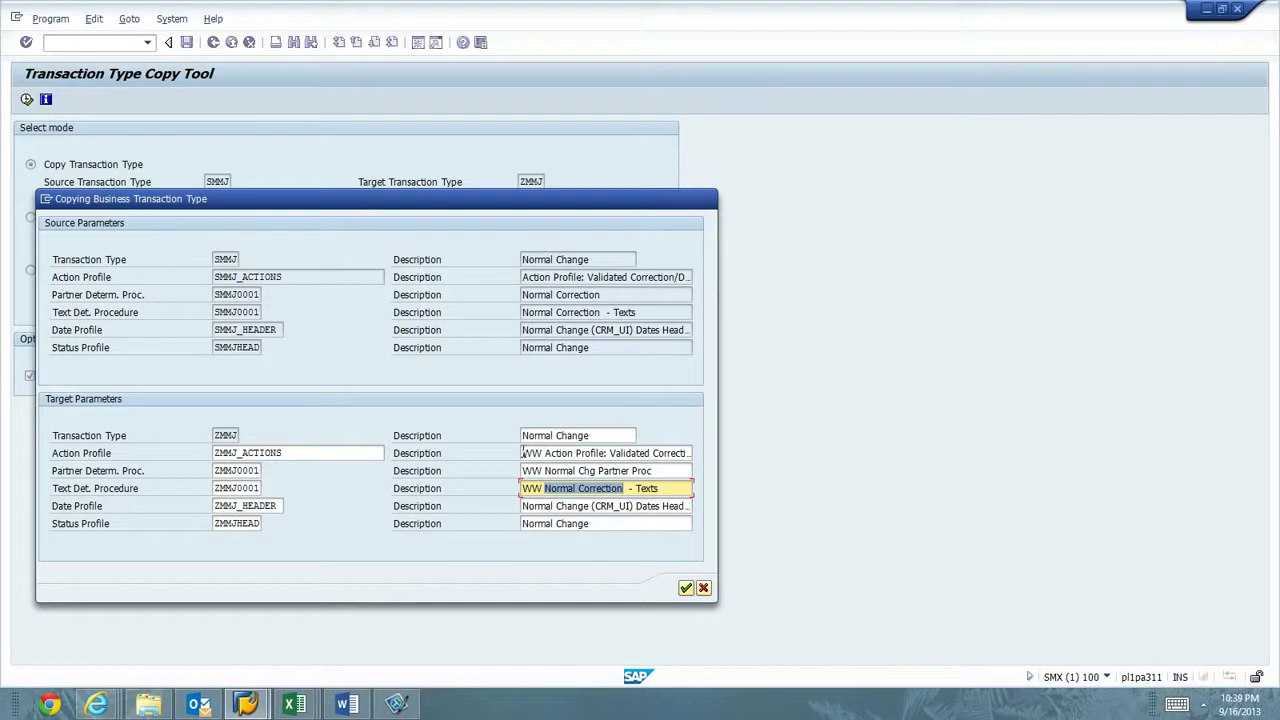
{"action": "key", "text": "Right"}
{"action": "key", "text": "BackSpace"}
{"action": "key", "text": "BackSpace"}
{"action": "key", "text": "BackSpace"}
{"action": "key", "text": "BackSpace"}
{"action": "key", "text": "BackSpace"}
{"action": "key", "text": "BackSpace"}
{"action": "key", "text": "BackSpace"}
{"action": "key", "text": "BackSpace"}
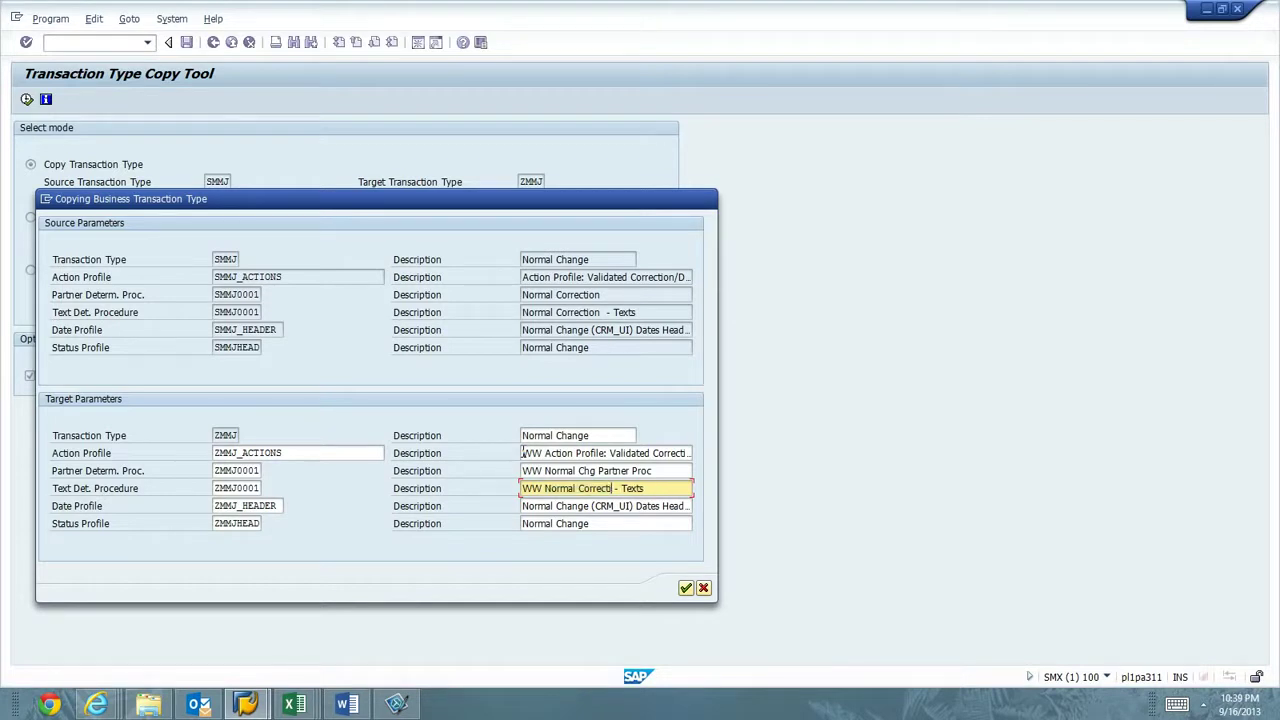
{"action": "key", "text": "BackSpace"}
{"action": "type", "text": "hg"}
{"action": "key", "text": "Delete"}
{"action": "key", "text": "Delete"}
{"action": "key", "text": "Delete"}
{"action": "type", "text": "Text Proc"}
- Strip (CRM_UI) and add WW to the Date Profile, and name the status 'WW Normal Chg Status Profile'
{"action": "key", "text": "Tab"}
{"action": "key", "text": "Tab"}
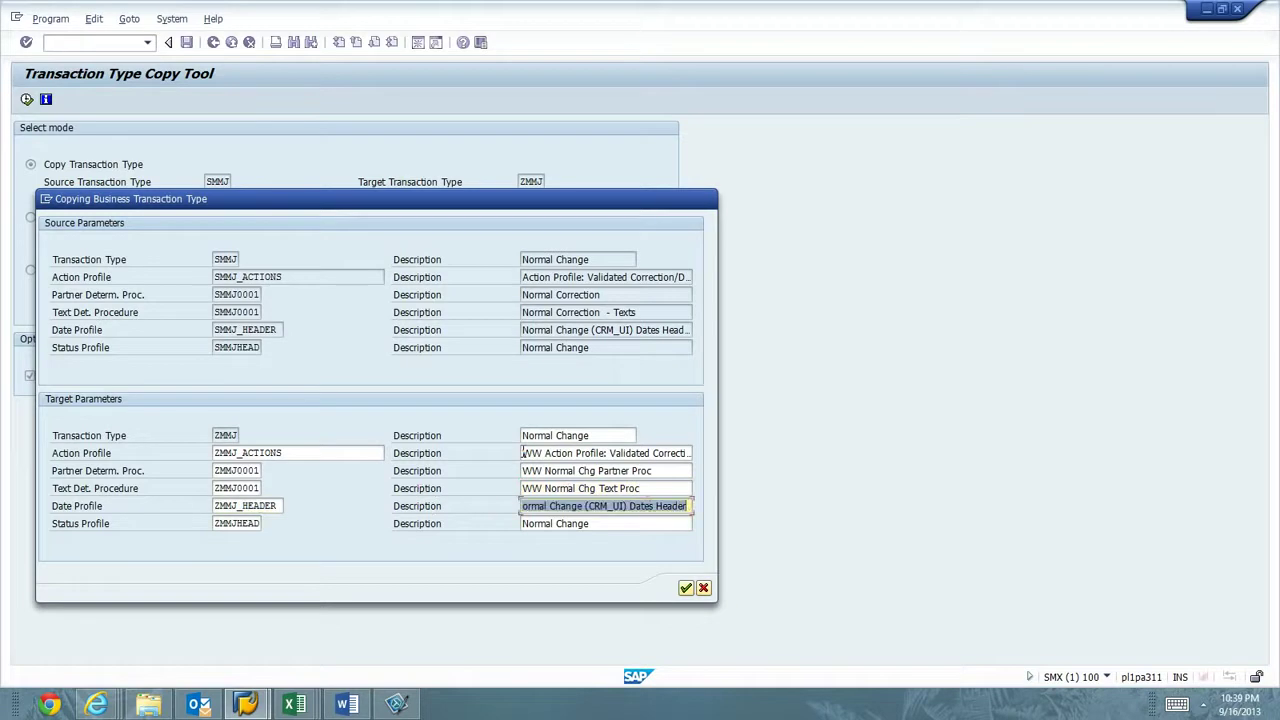
{"action": "key", "text": "Left"}
{"action": "key", "text": "Left"}
{"action": "key", "text": "Left"}
{"action": "key", "text": "Left"}
{"action": "key", "text": "Left"}
{"action": "key", "text": "BackSpace"}
{"action": "key", "text": "BackSpace"}
{"action": "key", "text": "BackSpace"}
{"action": "key", "text": "BackSpace"}
{"action": "key", "text": "BackSpace"}
{"action": "key", "text": "BackSpace"}
{"action": "key", "text": "BackSpace"}
{"action": "key", "text": "BackSpace"}
{"action": "key", "text": "BackSpace"}
{"action": "key", "text": "BackSpace"}
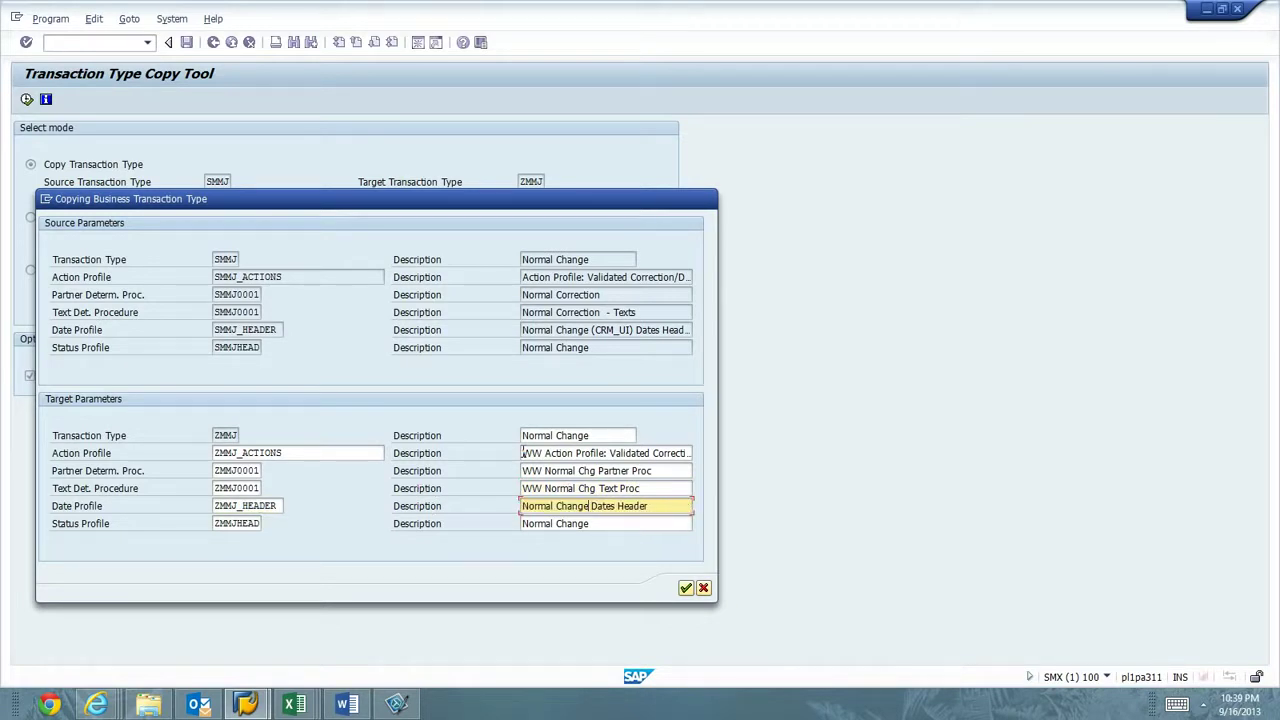
{"action": "key", "text": "Home"}
{"action": "type", "text": "WW"}
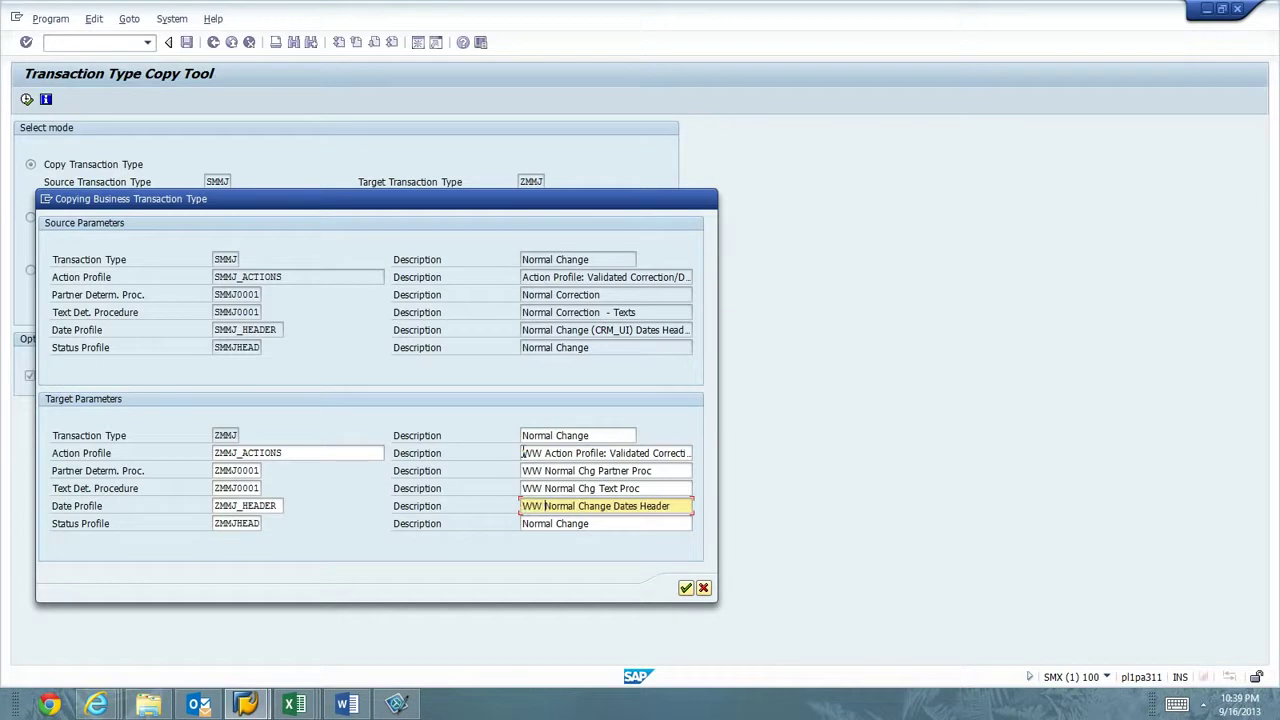
{"action": "key", "text": "Tab"}
{"action": "key", "text": "Tab"}
{"action": "key", "text": "End"}
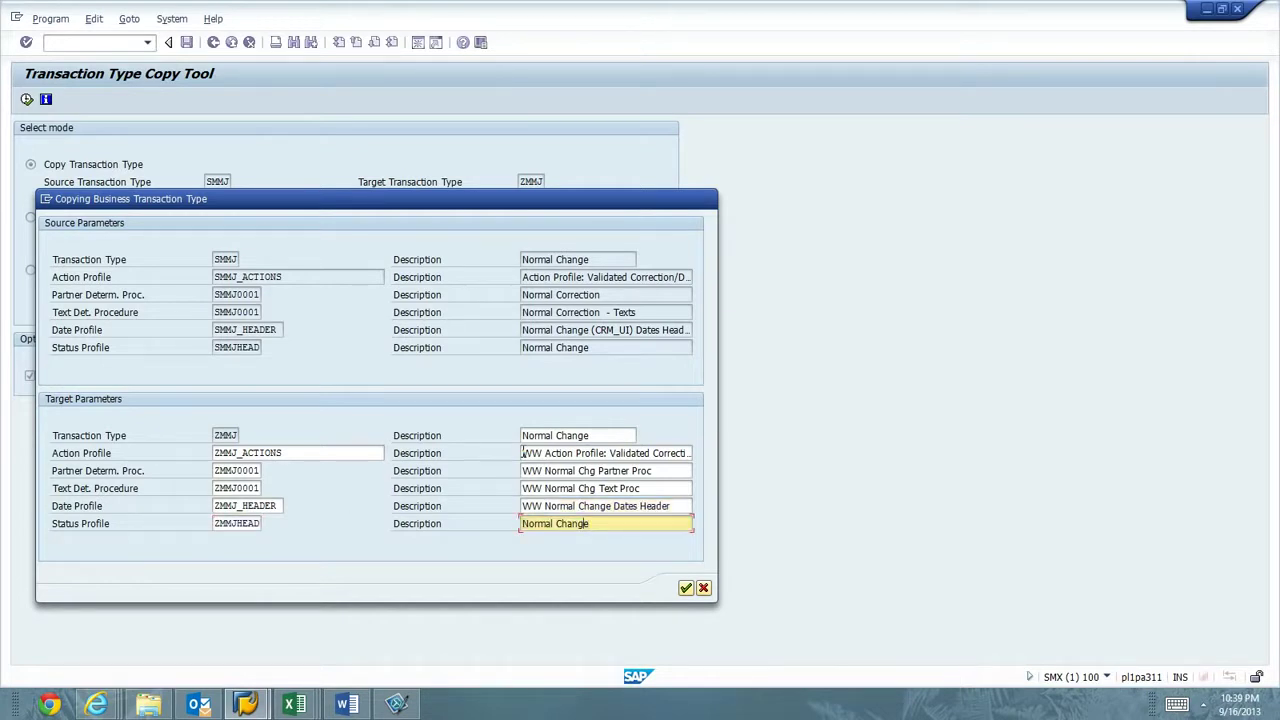
{"action": "key", "text": "Home"}
{"action": "type", "text": "WW"}
{"action": "key", "text": "BackSpace"}
{"action": "key", "text": "BackSpace"}
{"action": "key", "text": "Delete"}
{"action": "type", "text": "Status Profile"}
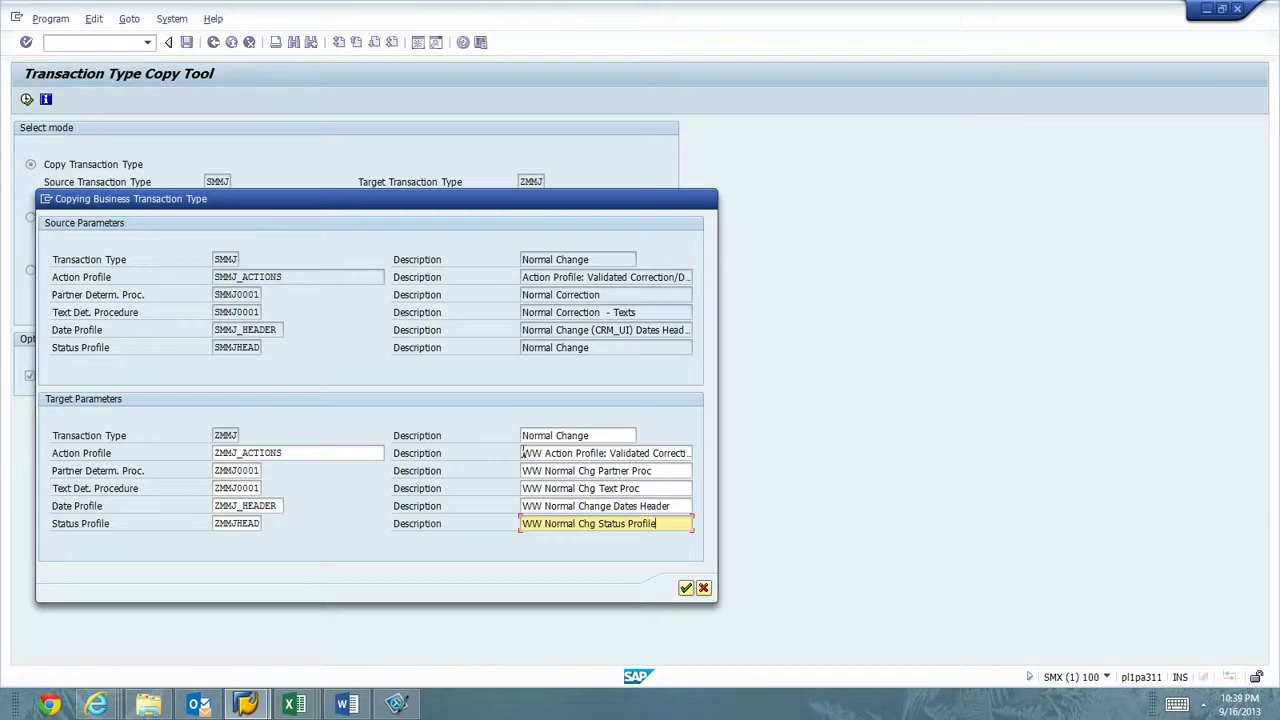
- Accept the ZMMJ descriptions and copy SMMJ to ZMMJ, confirming each ChaRM Notes and Config request prompt
{"action": "left_click", "coordinate": [686, 589]}
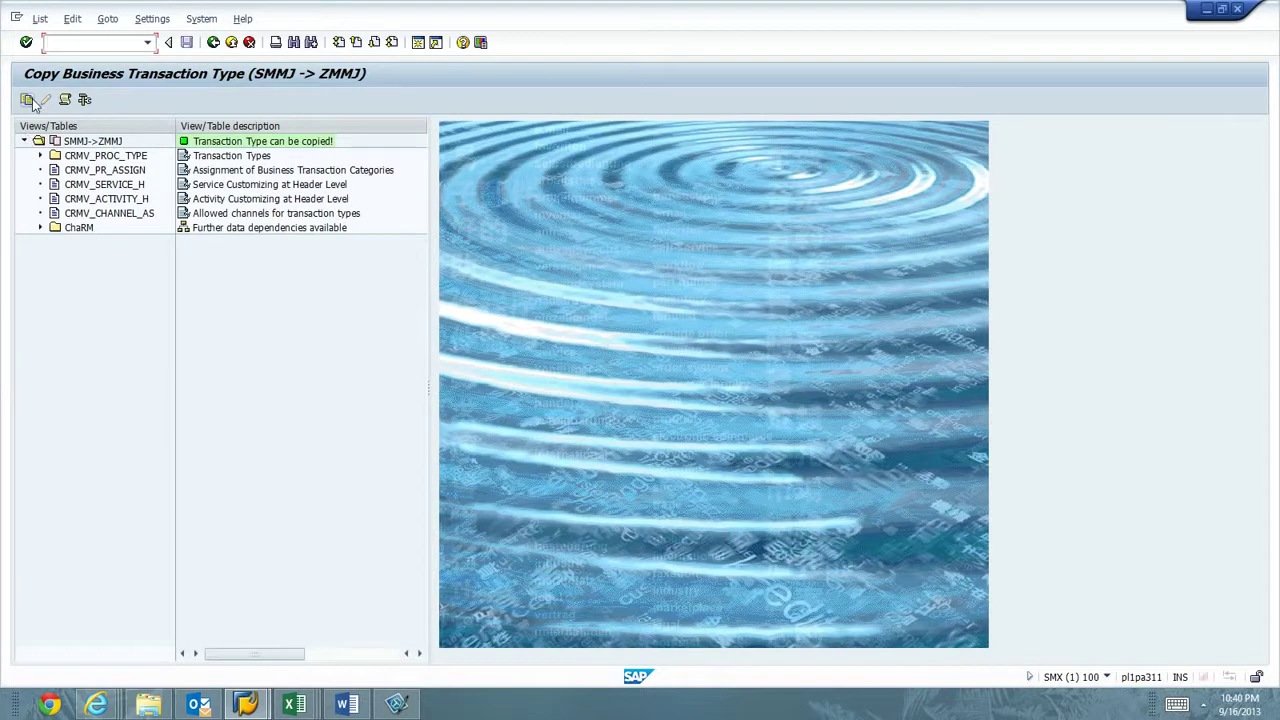
{"action": "left_click", "coordinate": [28, 100]}
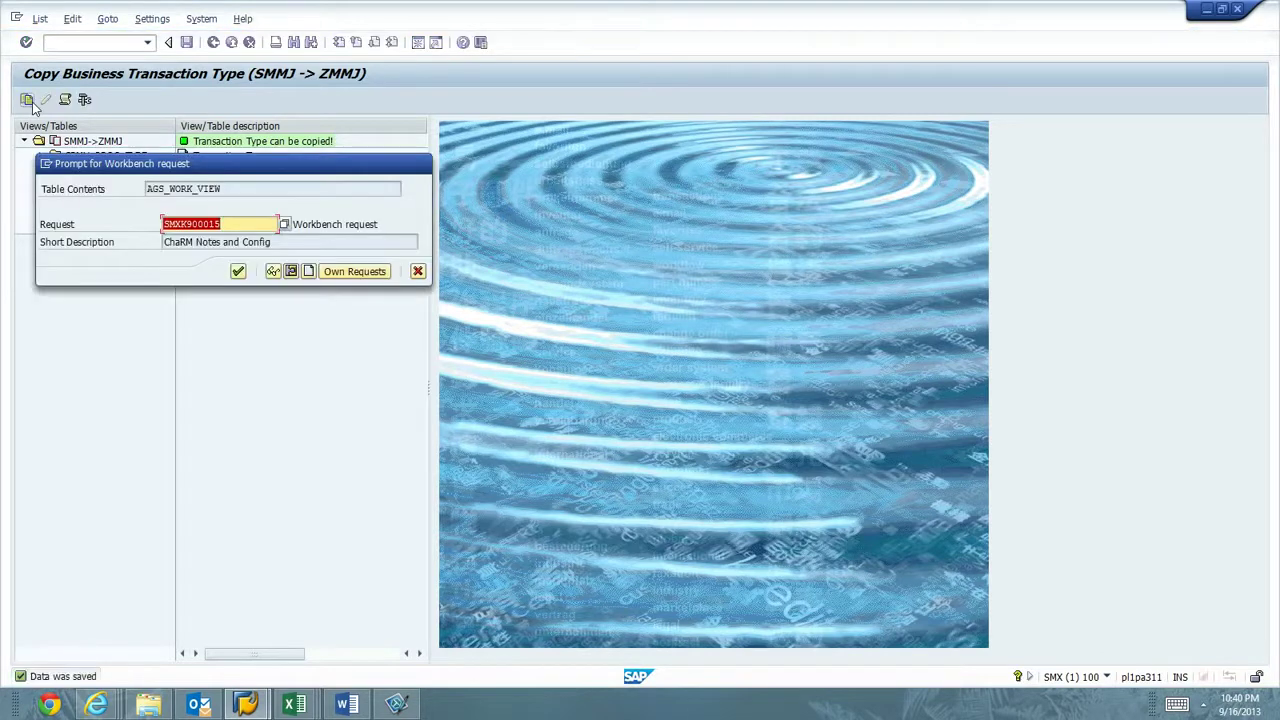
{"action": "left_click", "coordinate": [238, 272]}
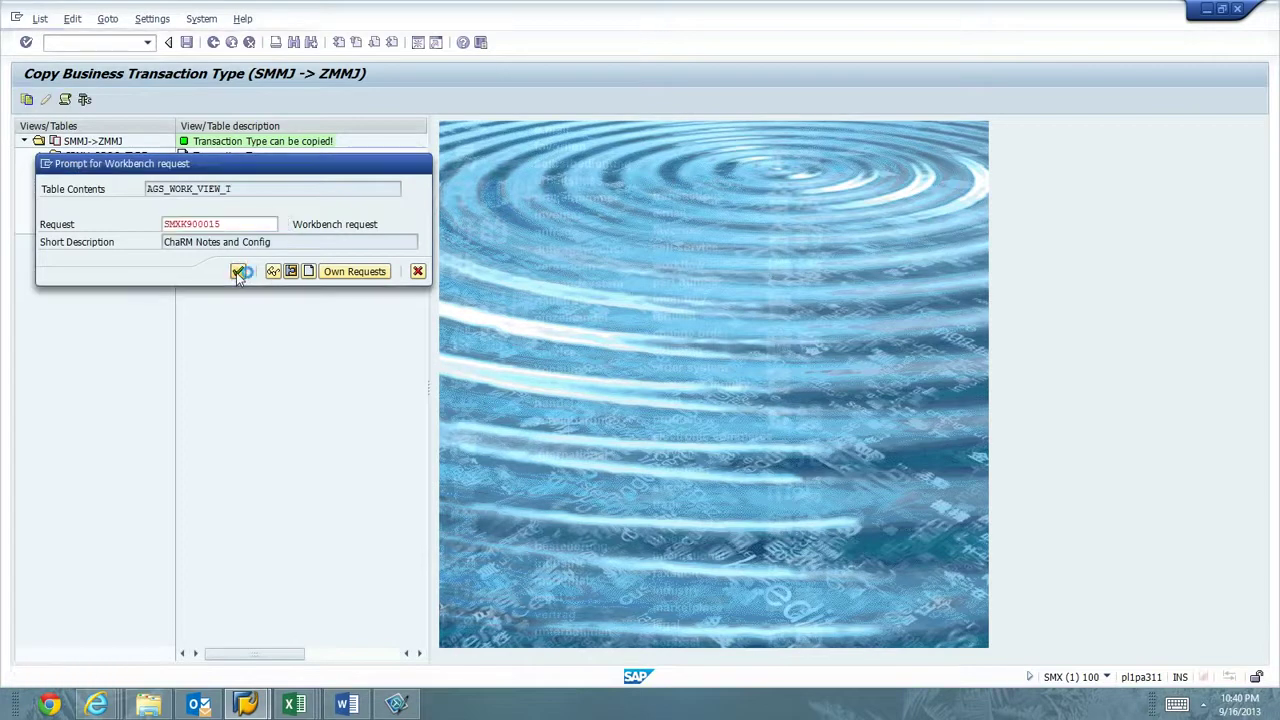
{"action": "left_click", "coordinate": [237, 272]}
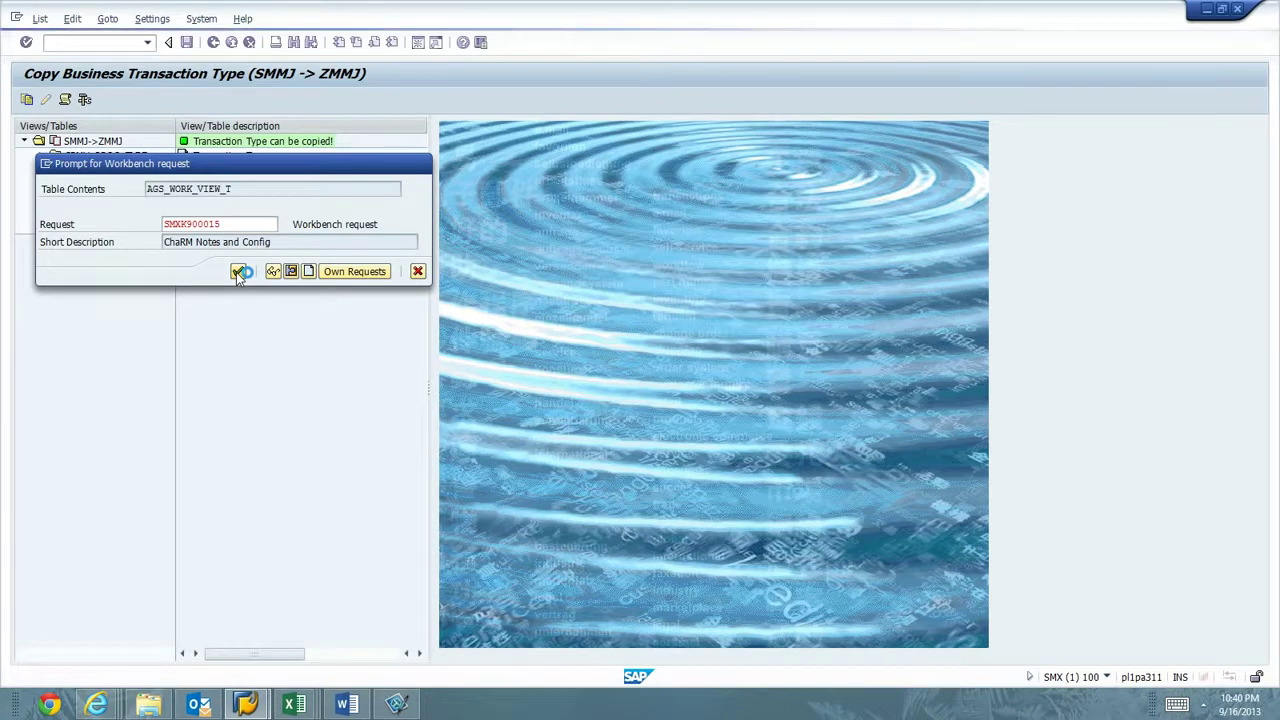
{"action": "left_click_drag", "start_coordinate": [240, 175], "coordinate": [238, 285]}
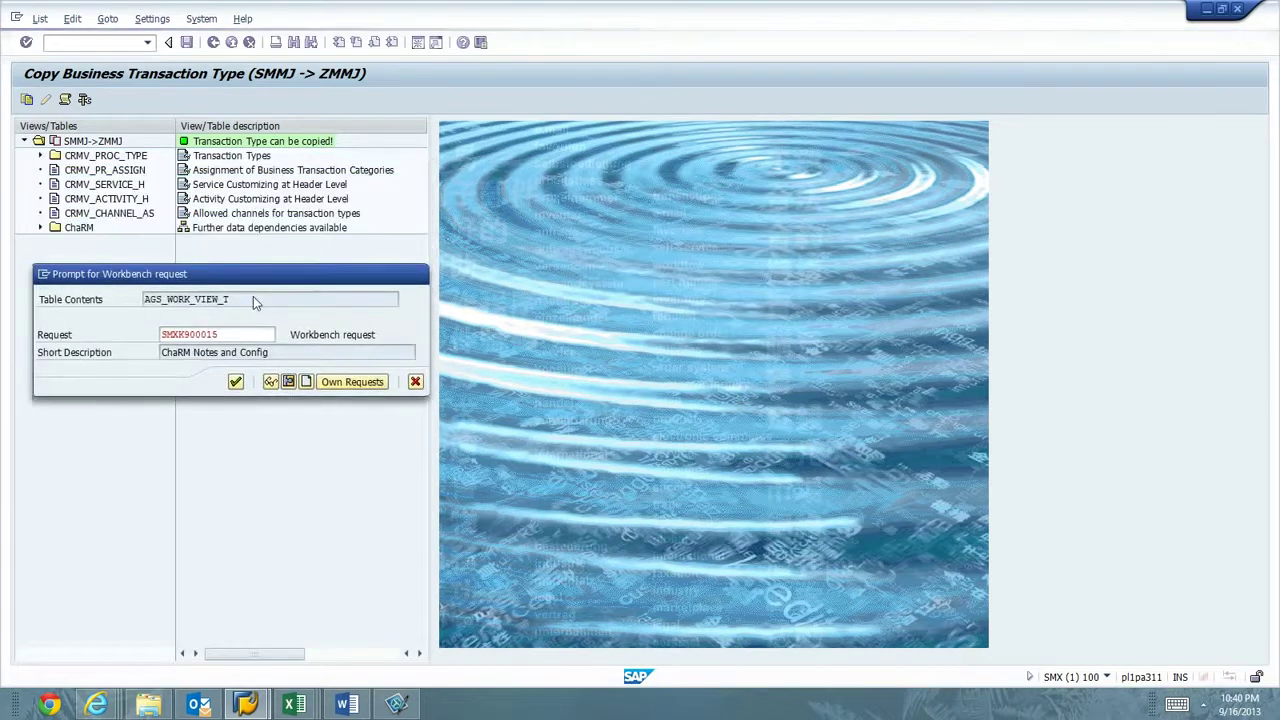
{"action": "left_click", "coordinate": [236, 379]}
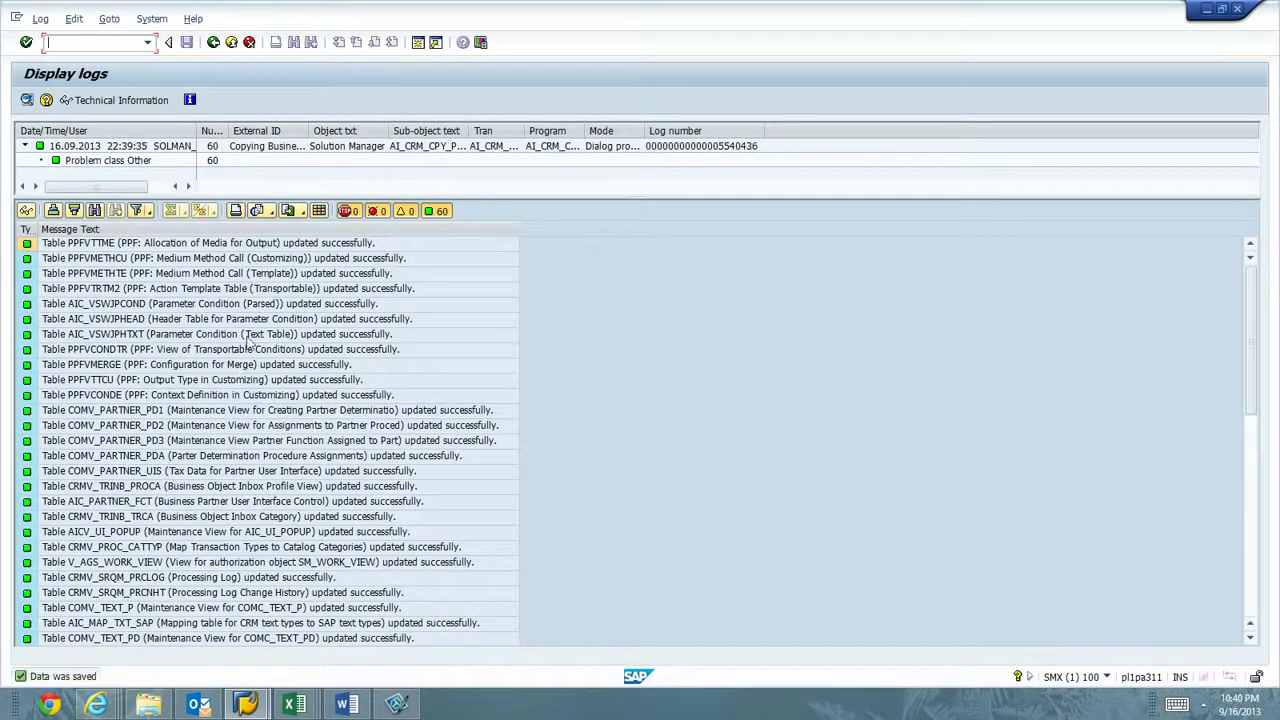
{"action": "left_click", "coordinate": [250, 320]}
{"action": "scroll", "coordinate": [248, 356], "scroll_direction": "down", "scroll_amount": 7}
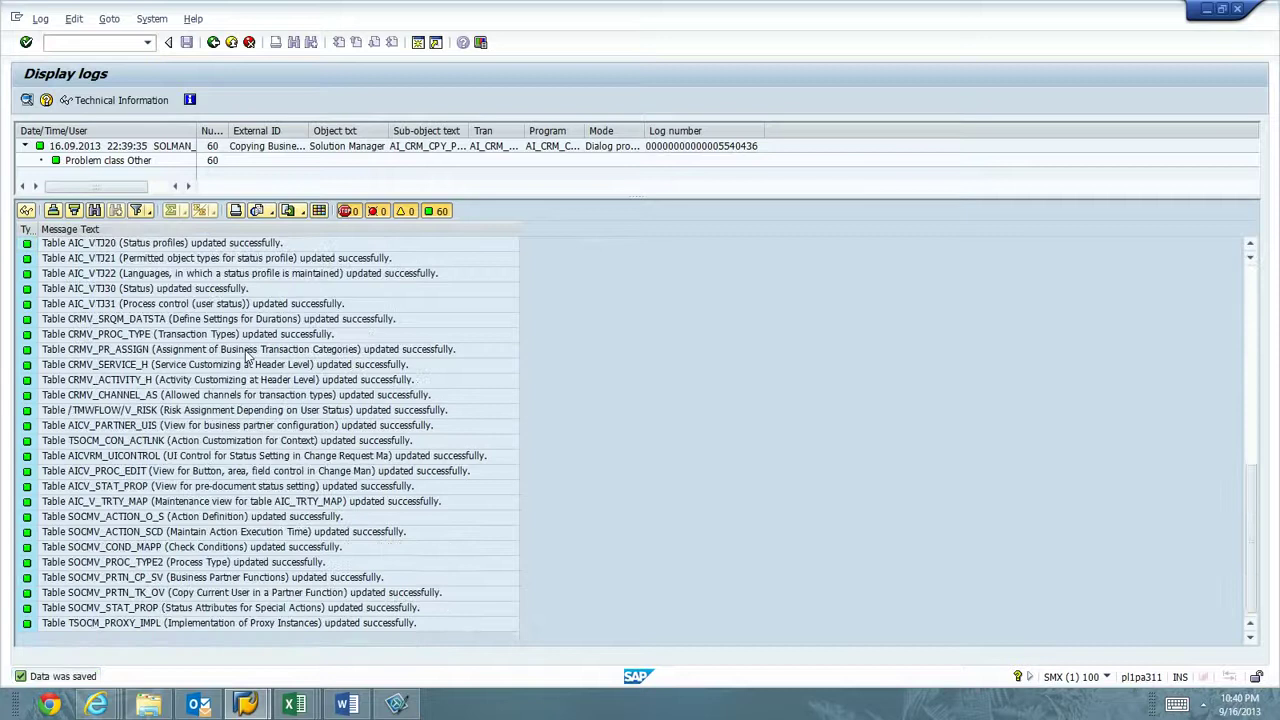
{"action": "scroll", "coordinate": [248, 356], "scroll_direction": "up", "scroll_amount": 7}
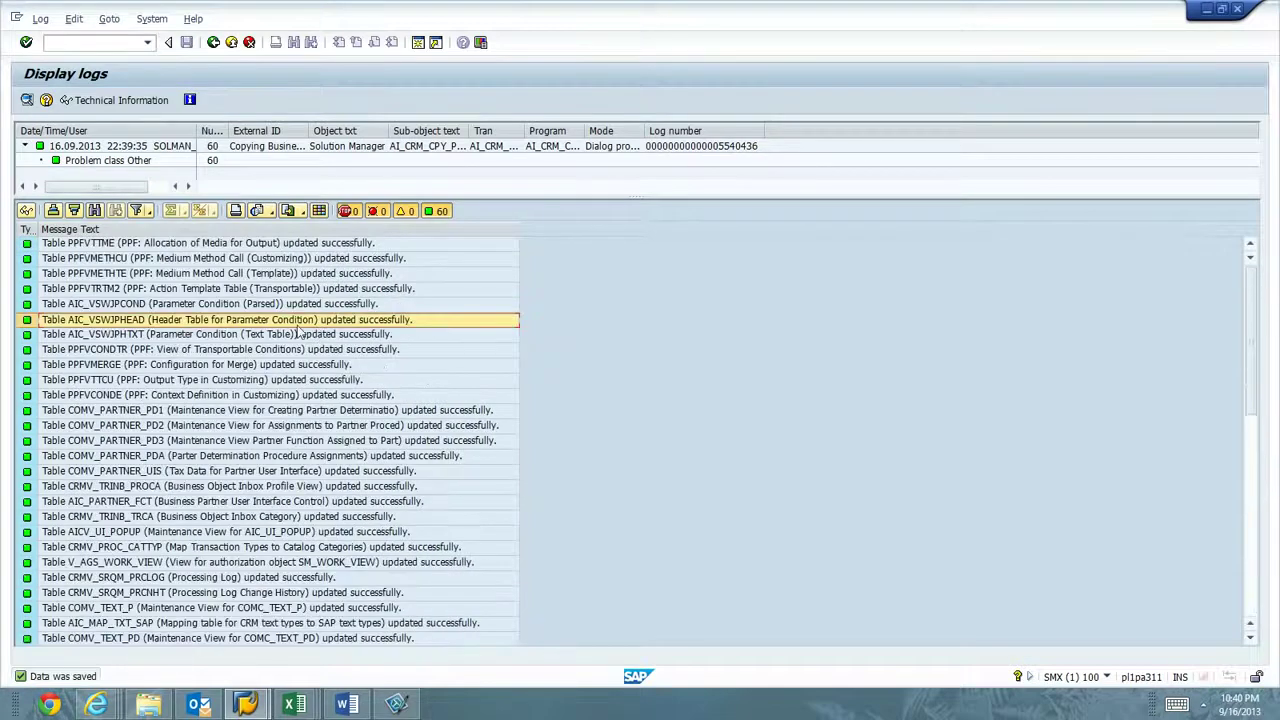